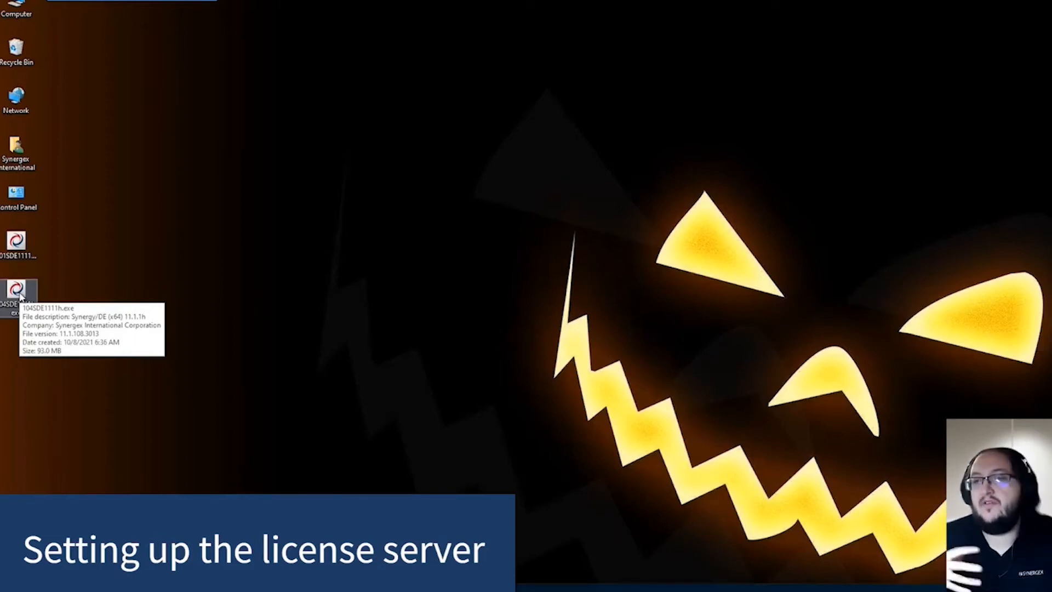
Run the 104SDE1111h.exe installer from the desktop, turning off the prompt that always asks before opening this file.
double_click(16, 290)
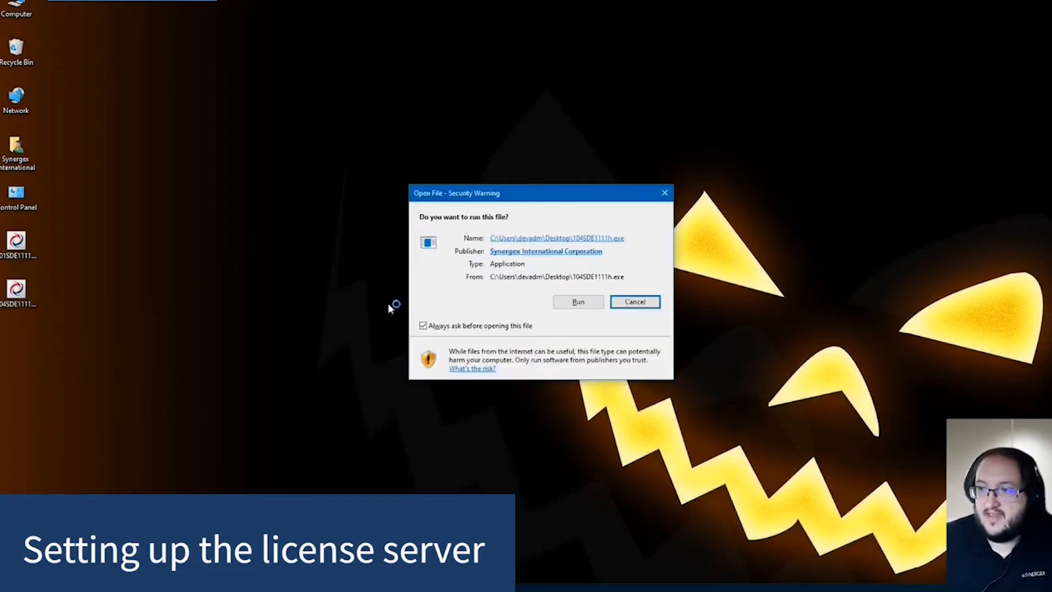
left_click(424, 326)
left_click(579, 302)
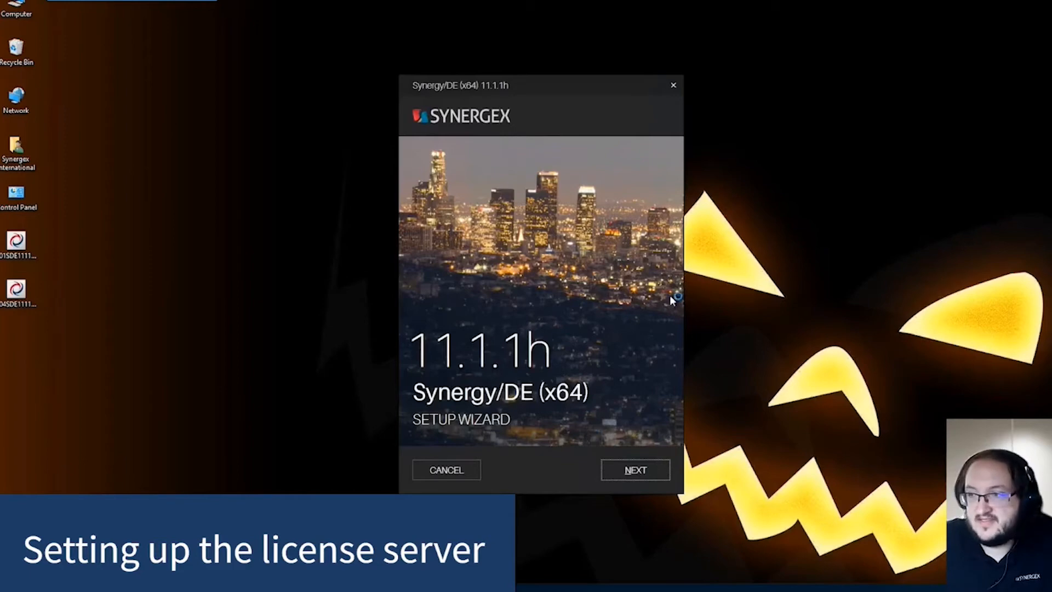
Accept the Product License Agreement, keep the default feature selection and proceed to the license configuration.
left_click(637, 470)
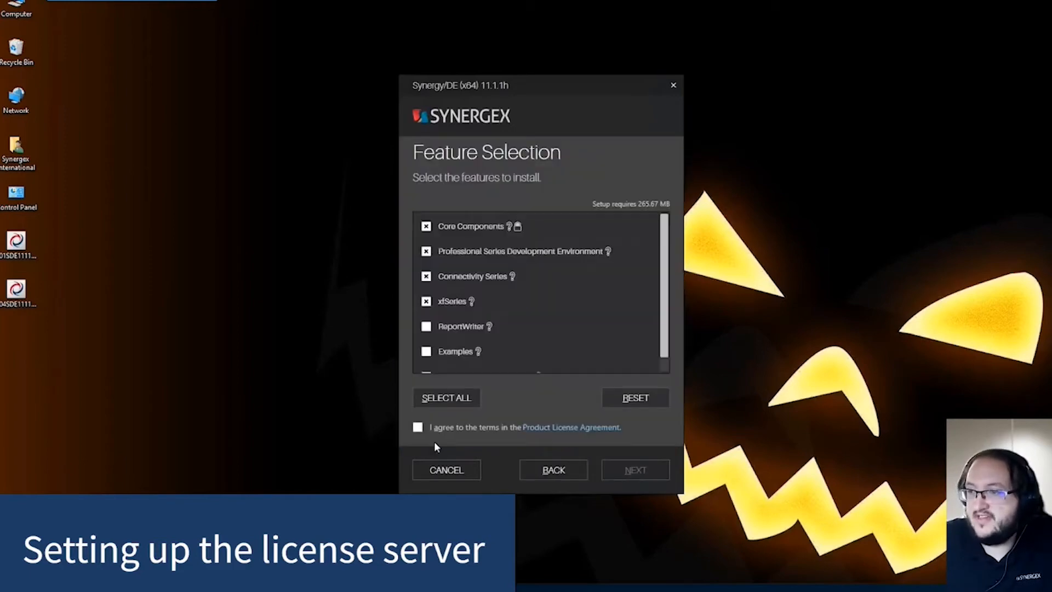
left_click(418, 428)
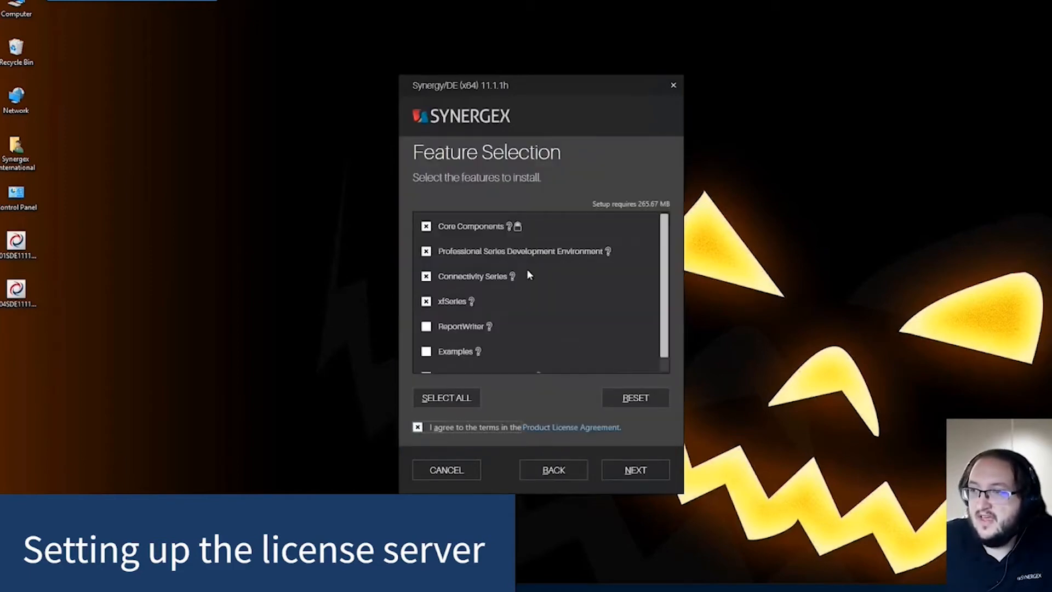
scroll(523, 263, "down", 1)
scroll(515, 274, "up", 1)
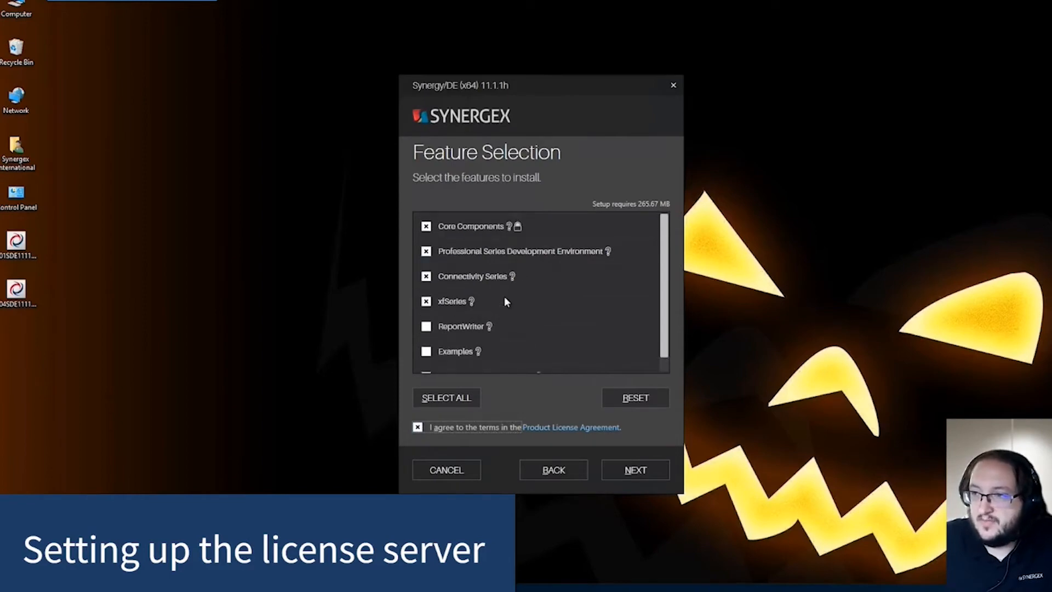
left_click(638, 472)
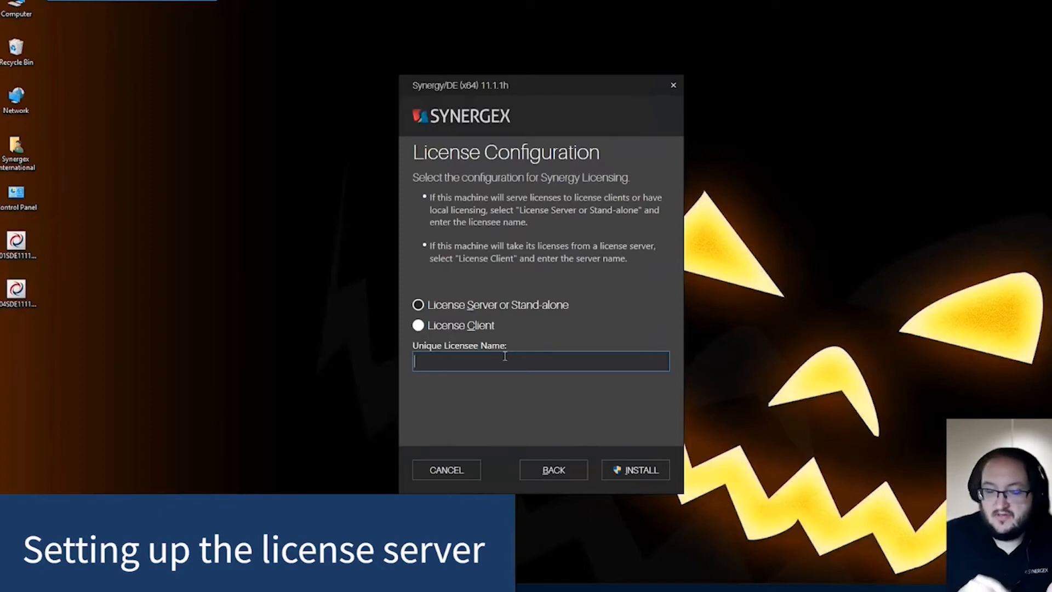
Enter the unique licensee name for the license server, made of company, user and machine identifiers.
type("s")
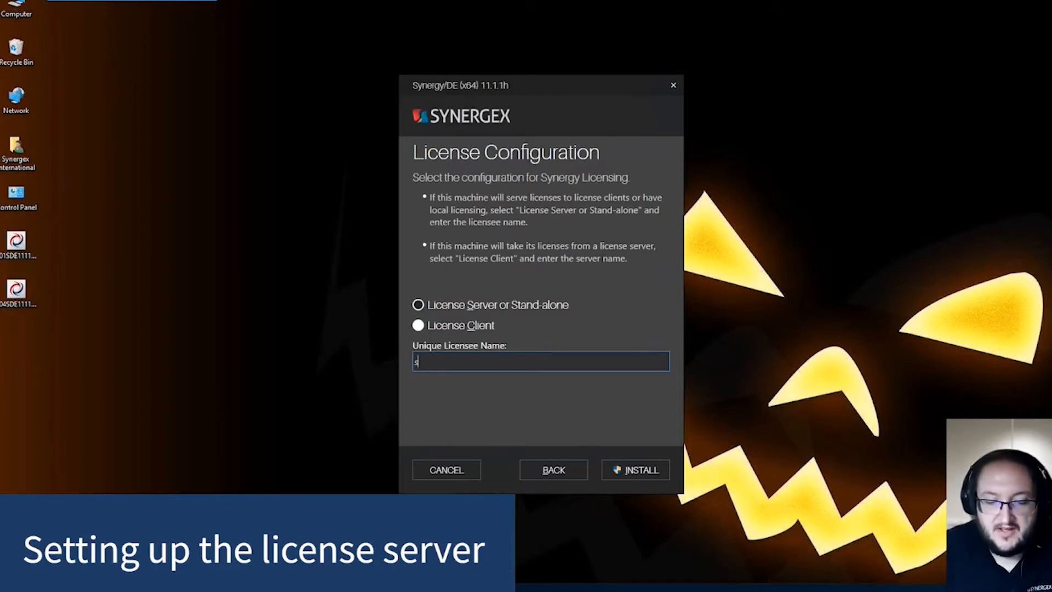
type("ynergex-")
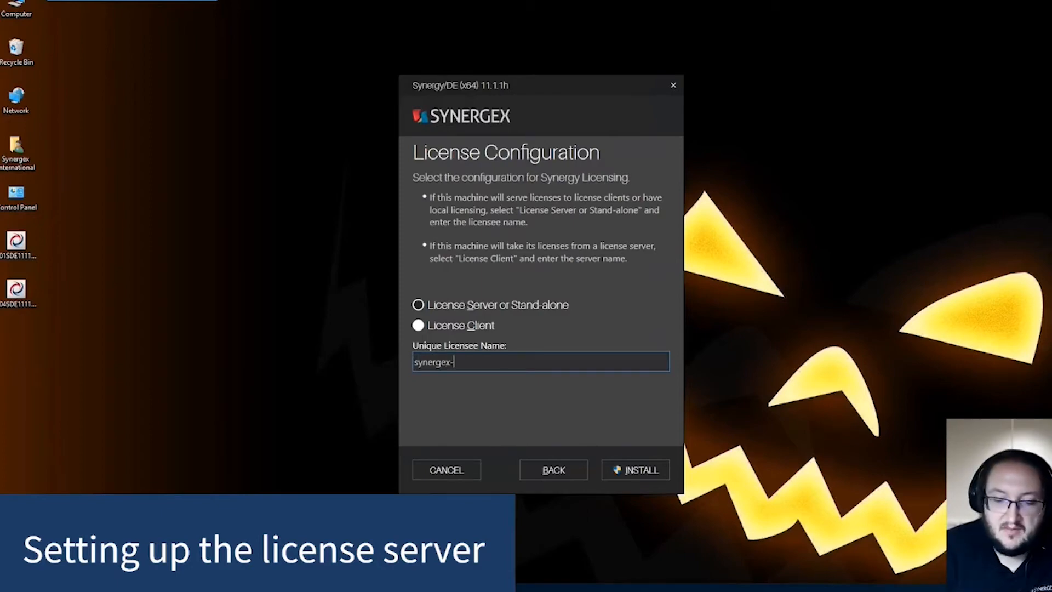
type("pbratt")
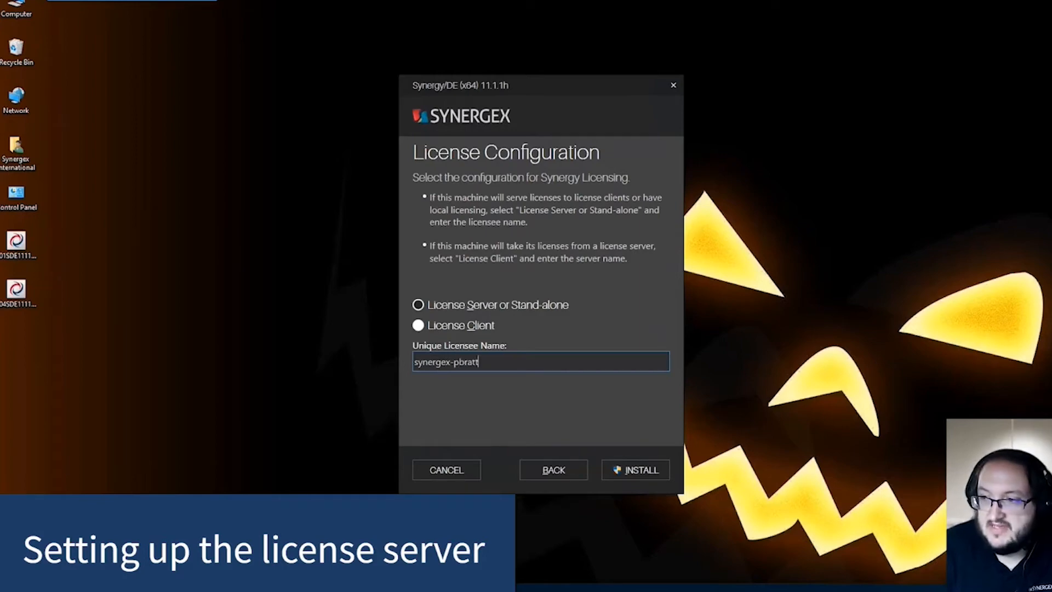
type("-")
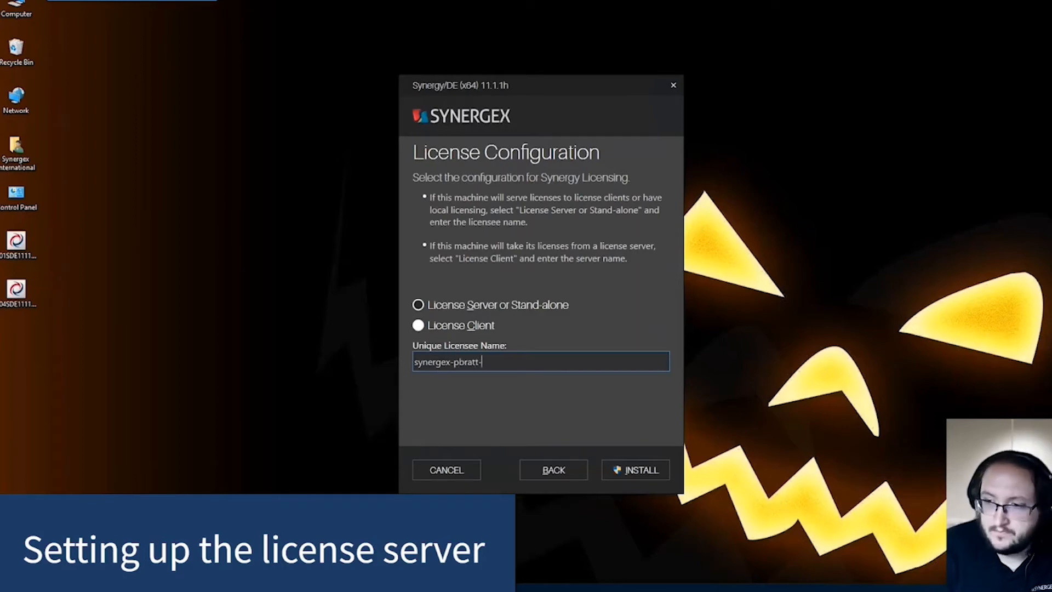
type("win10")
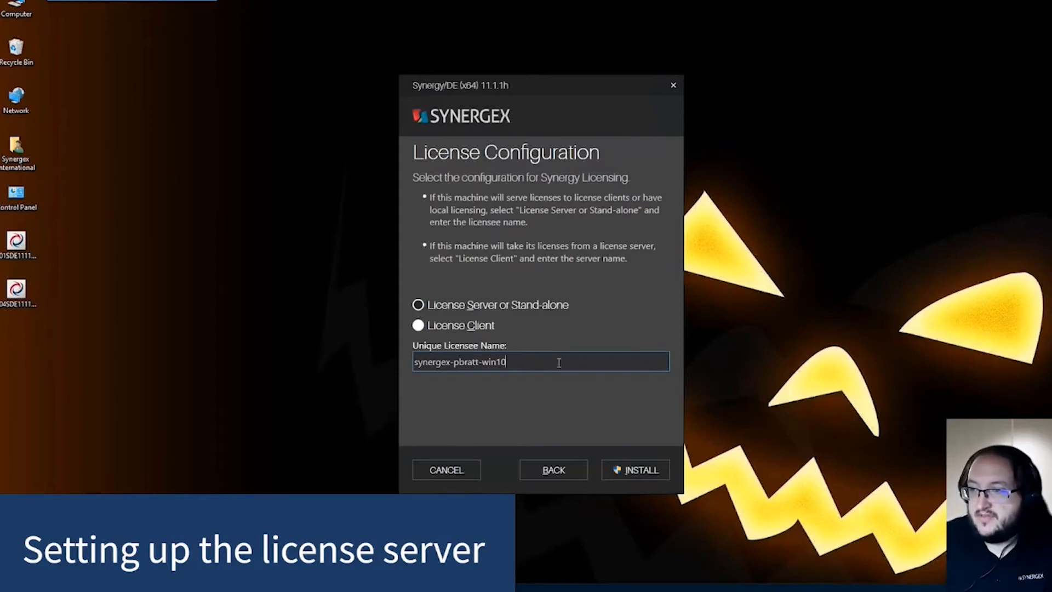
Install Synergy/DE (x64) 11.1.1h, allow it to make changes to the device and finish the setup wizard.
left_click(637, 471)
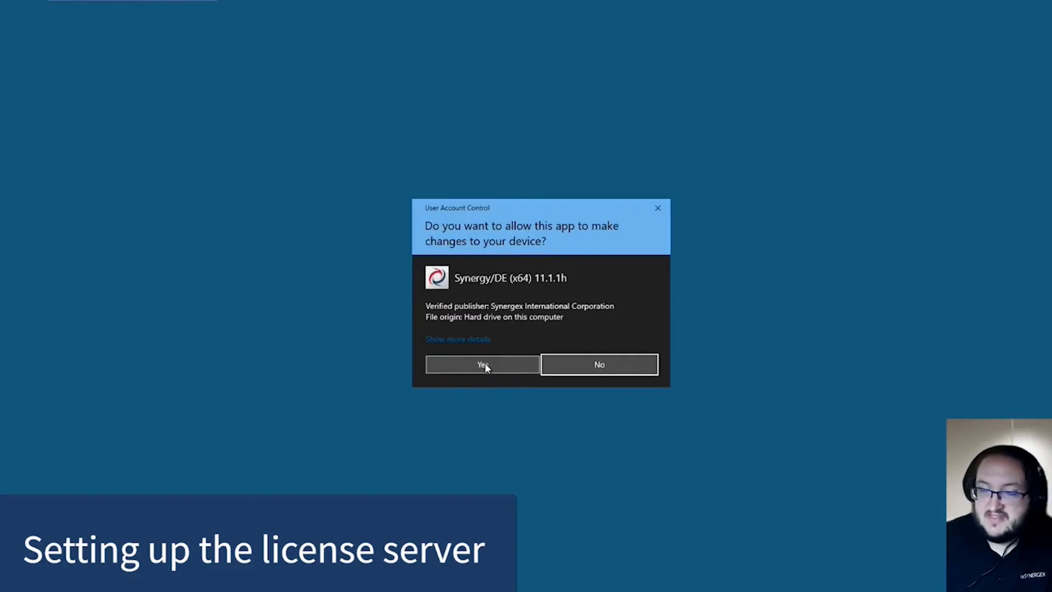
left_click(485, 365)
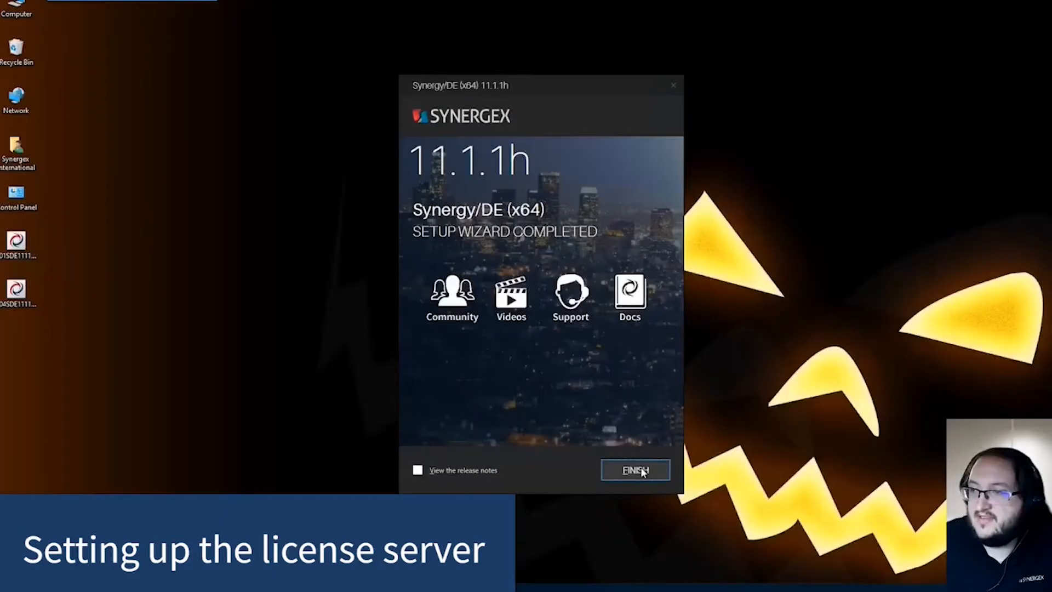
left_click(638, 470)
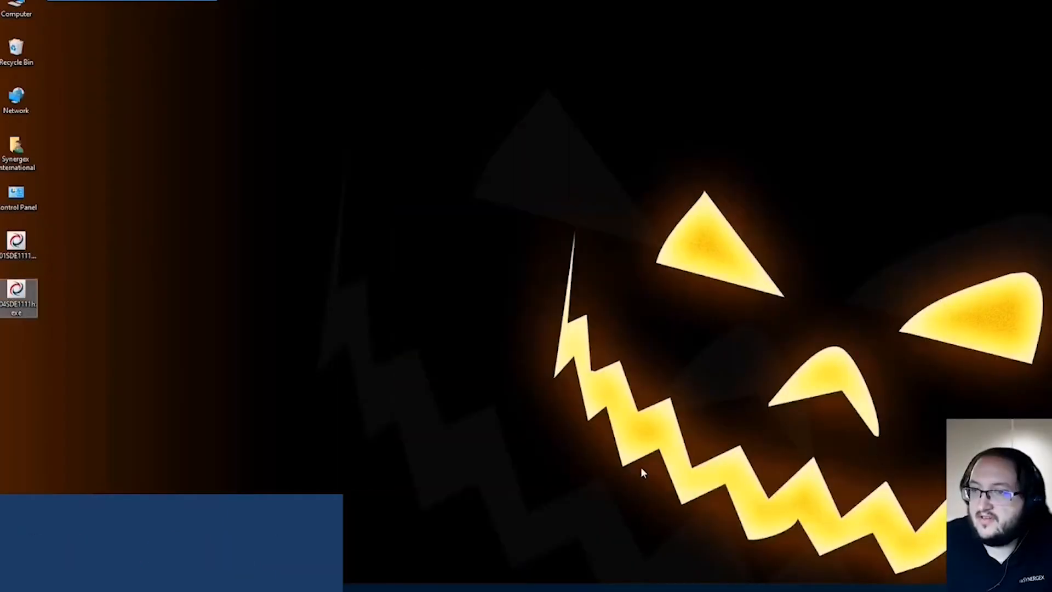
Launch the other Synergy/DE 11.1.1h installer from the desktop and proceed to its feature selection.
left_click(16, 241)
double_click(16, 242)
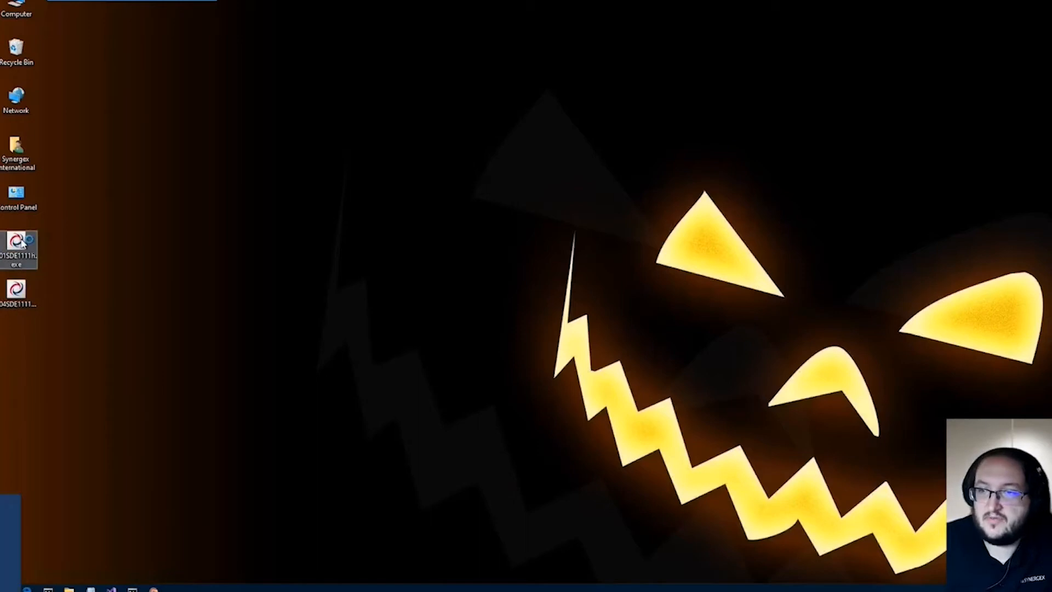
left_click(661, 473)
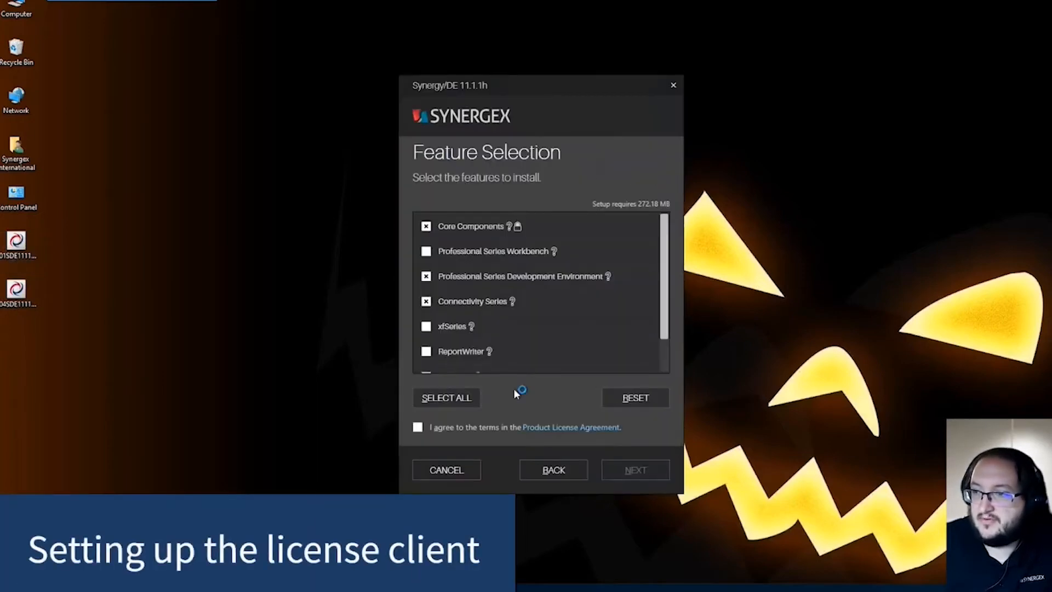
Add Professional Series Workbench and xfSeries to the features, accept the license agreement and proceed to the license configuration.
left_click(426, 252)
left_click(426, 253)
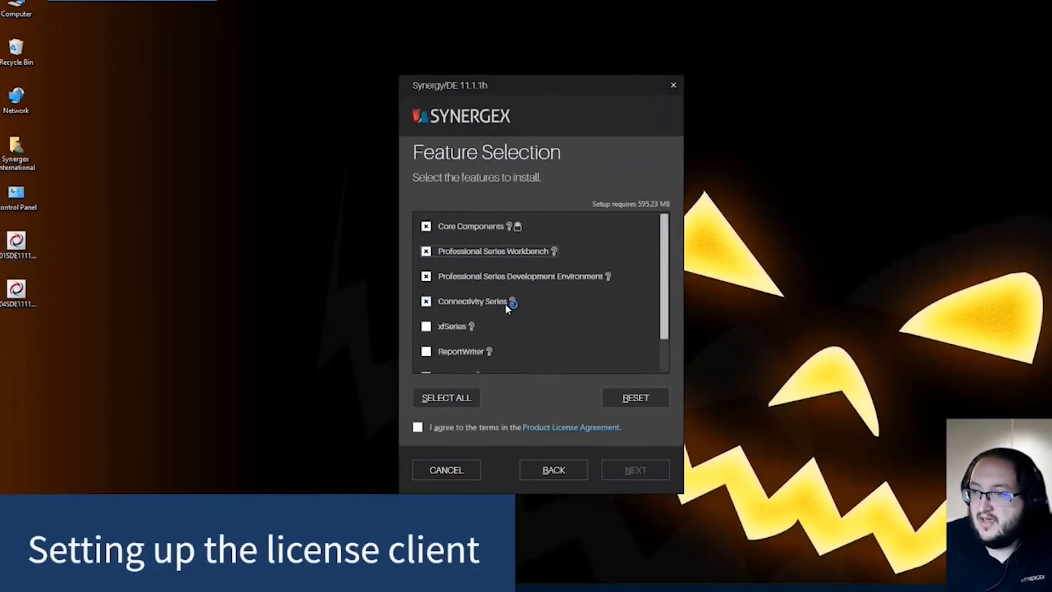
left_click(426, 326)
left_click(417, 427)
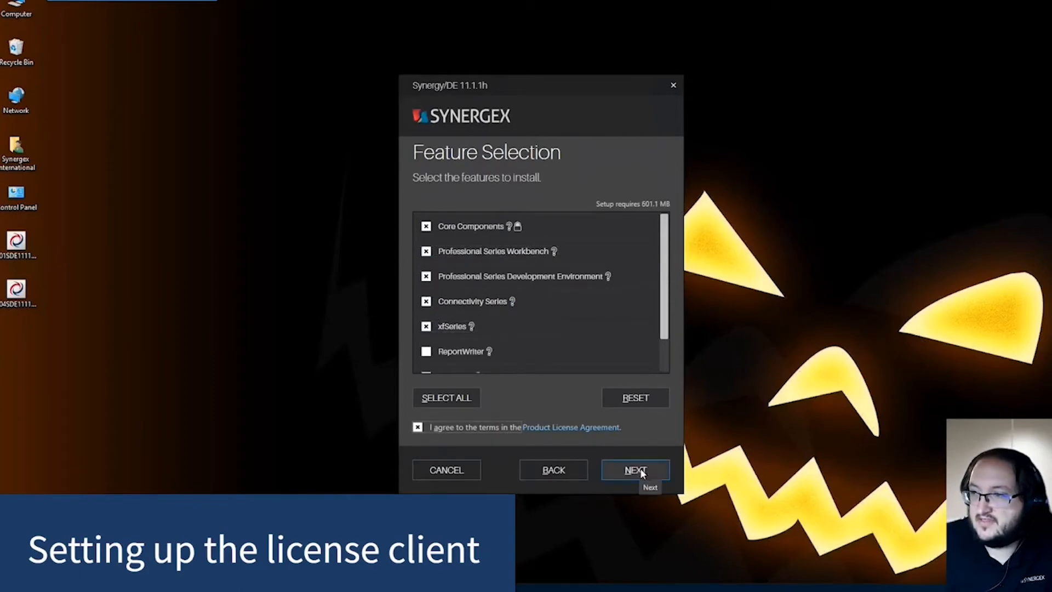
left_click(640, 470)
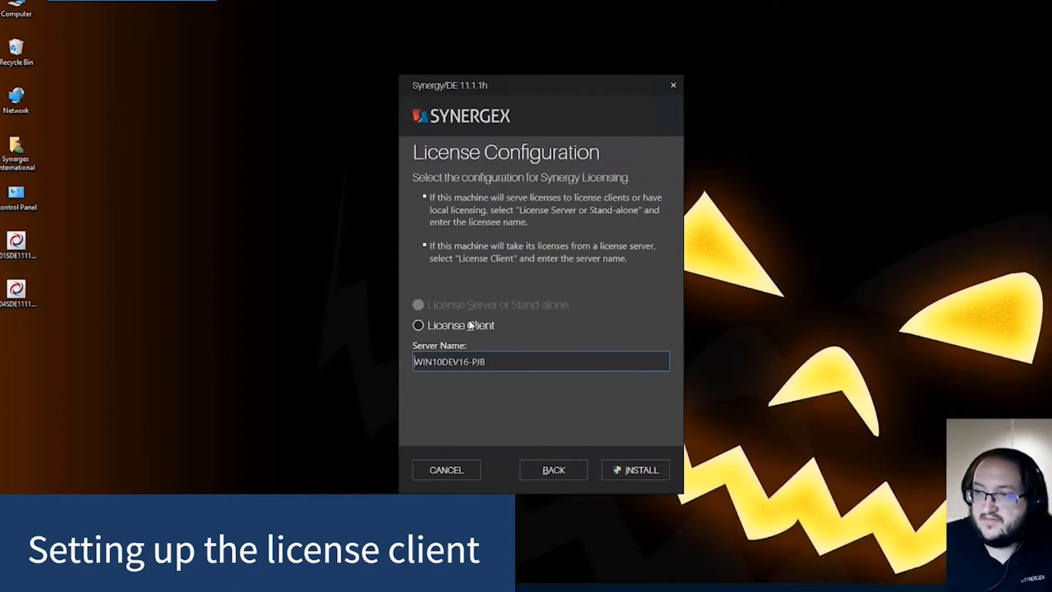
left_click(491, 359)
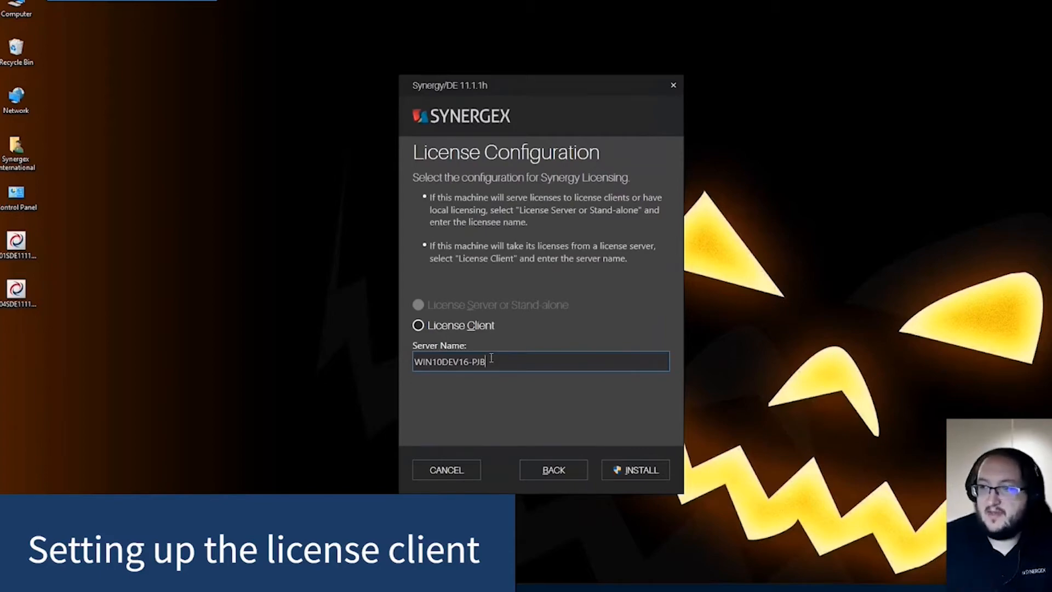
left_click_drag(522, 362, 408, 359)
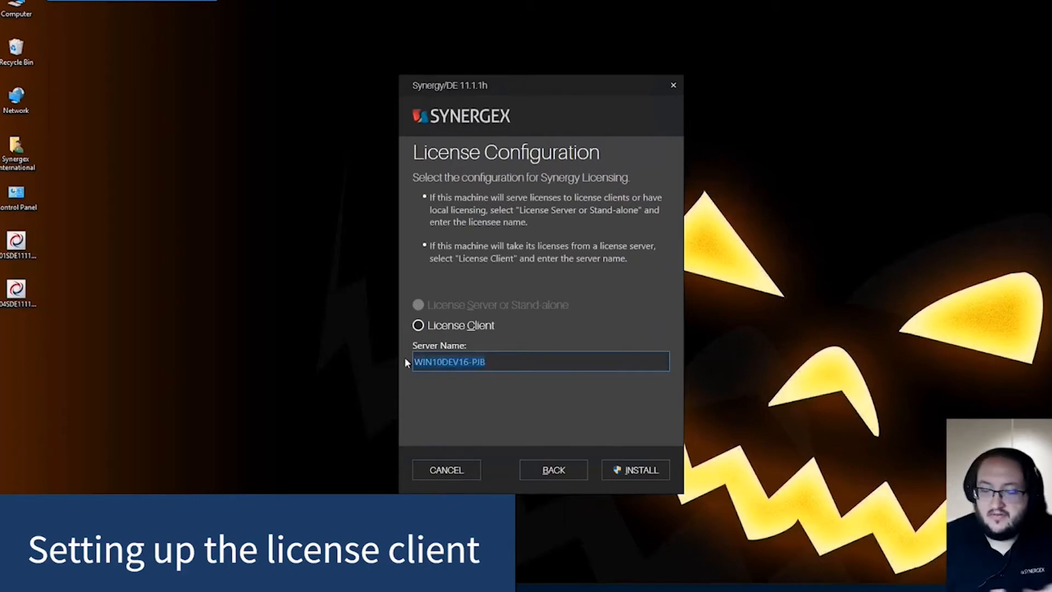
type("localhost")
key("ctrl+z")
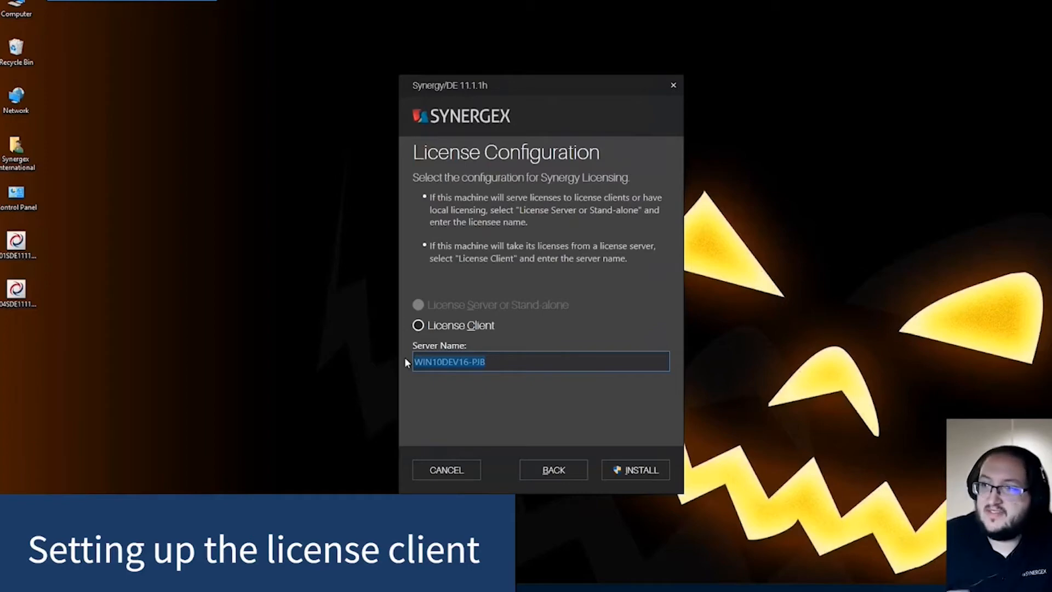
left_click(503, 364)
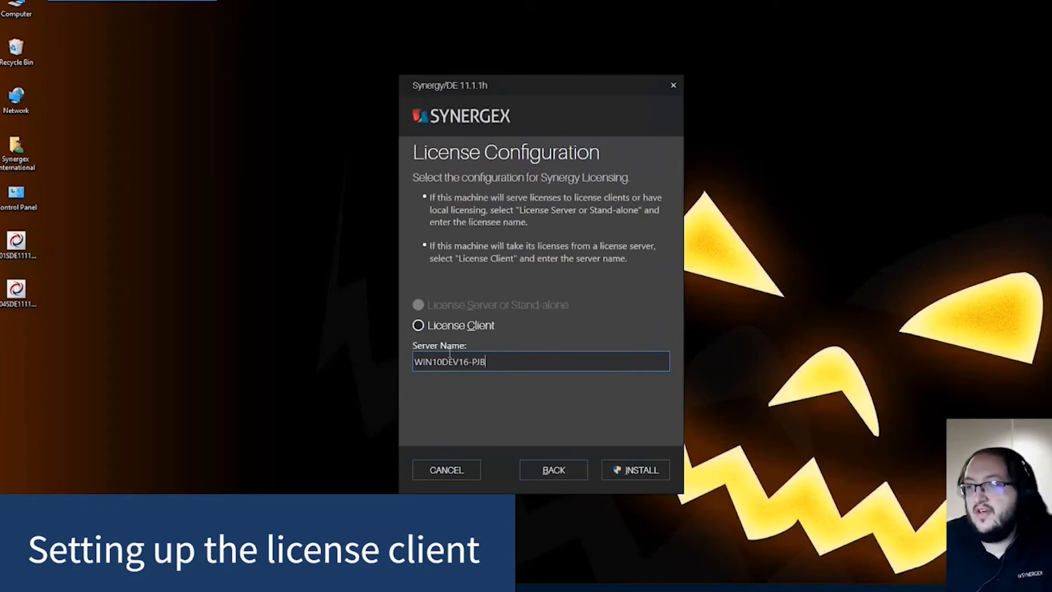
left_click_drag(496, 362, 404, 362)
left_click(496, 361)
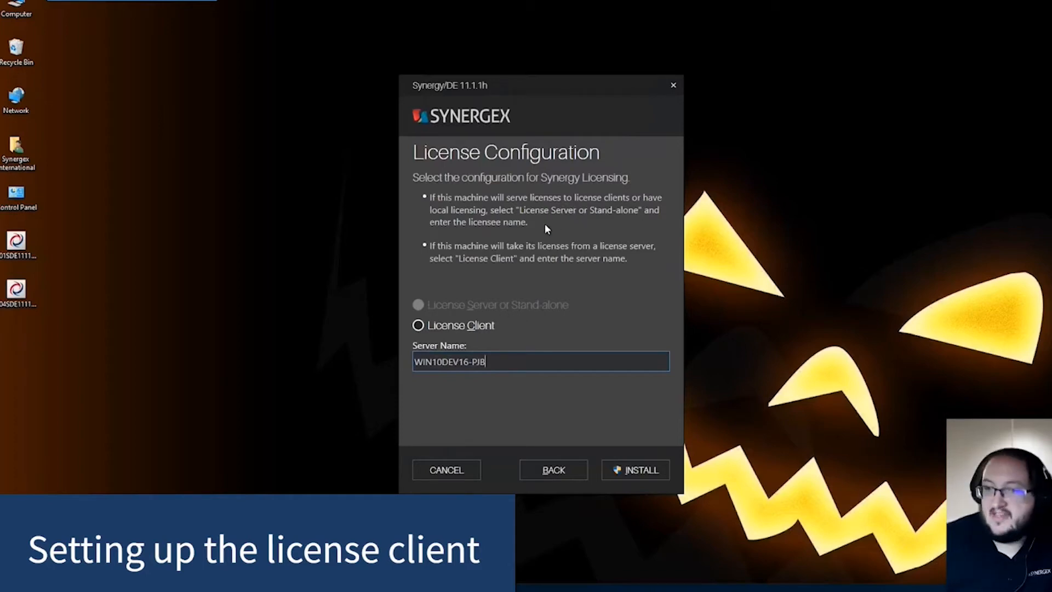
Install Synergy/DE 11.1.1h as a license client of the prefilled server, allow device changes and finish the setup wizard.
left_click(647, 470)
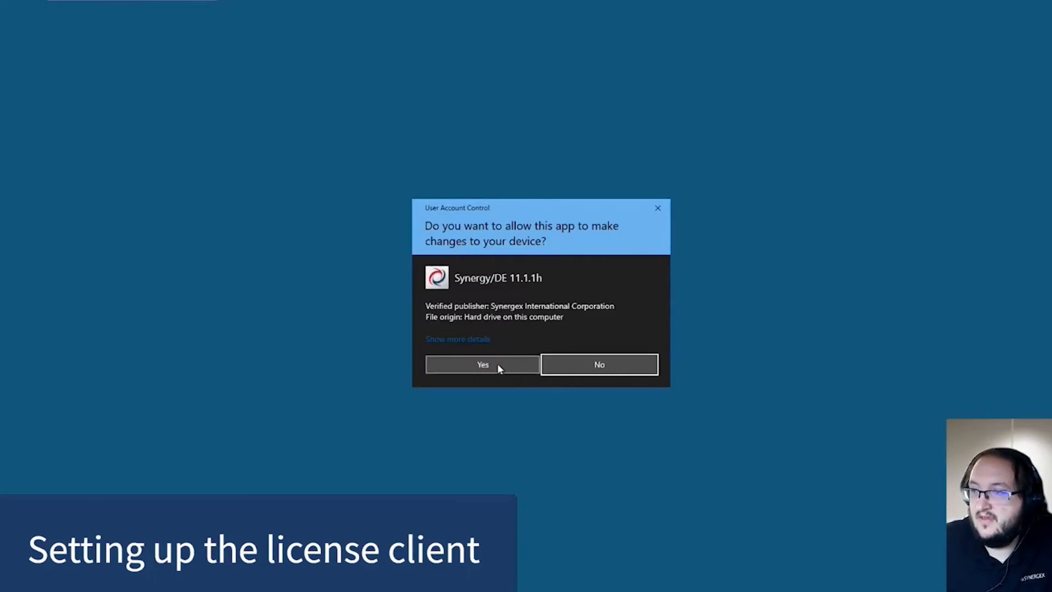
left_click(498, 366)
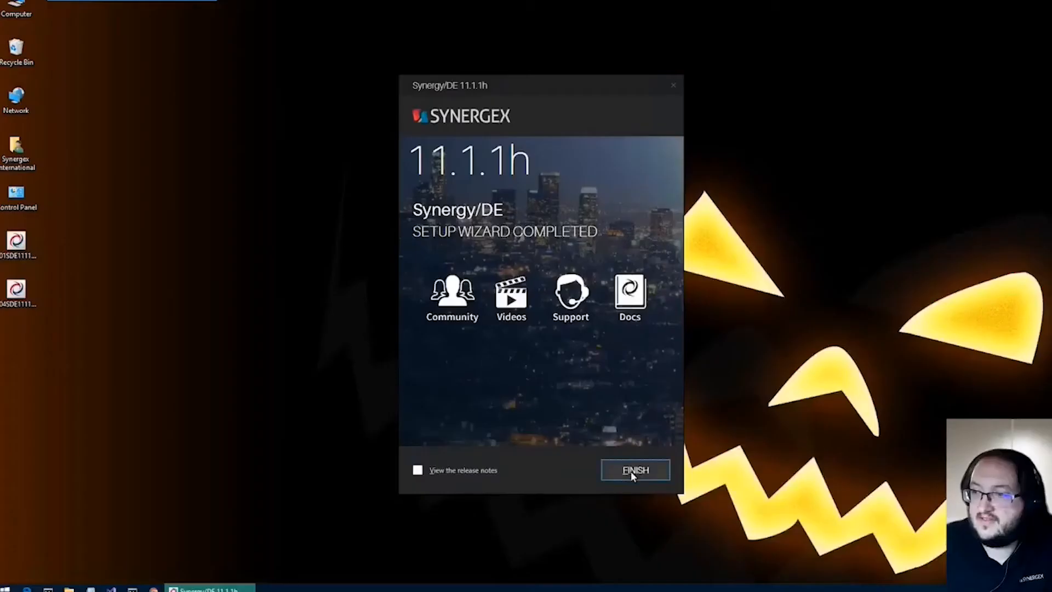
left_click(630, 471)
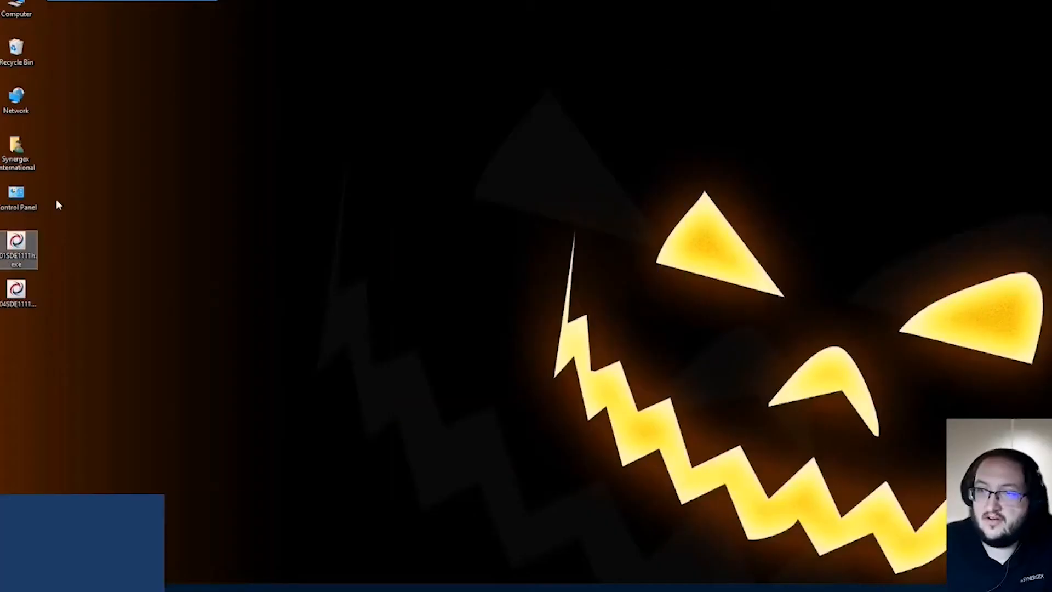
Open the 64-bit Synergy Configuration Program through the Windows Control Panel's Synergy Control Panel and allow it to make changes.
double_click(16, 194)
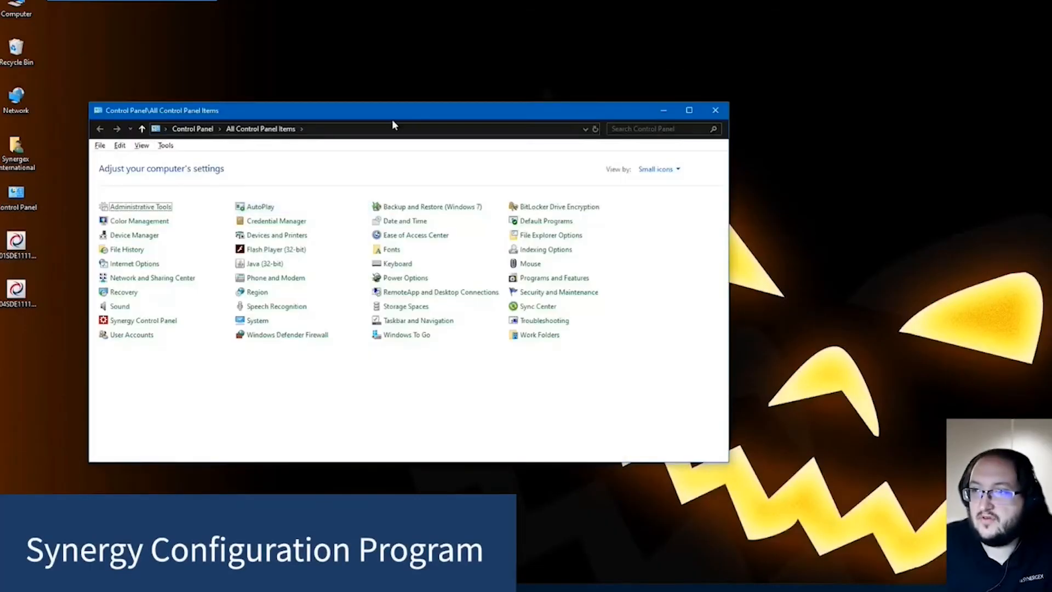
left_click_drag(475, 108, 561, 105)
left_click(227, 322)
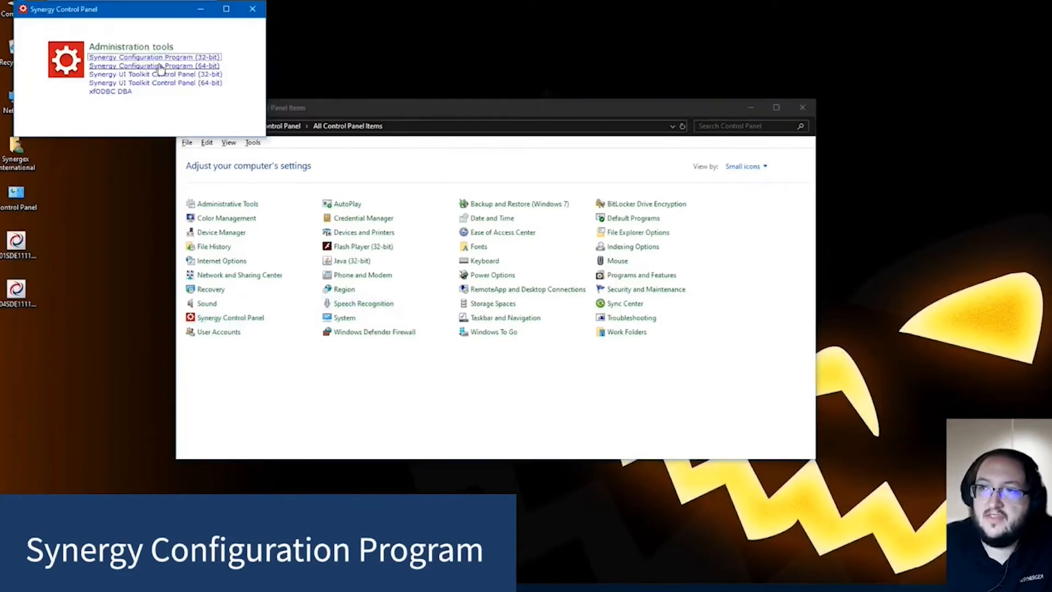
left_click(160, 66)
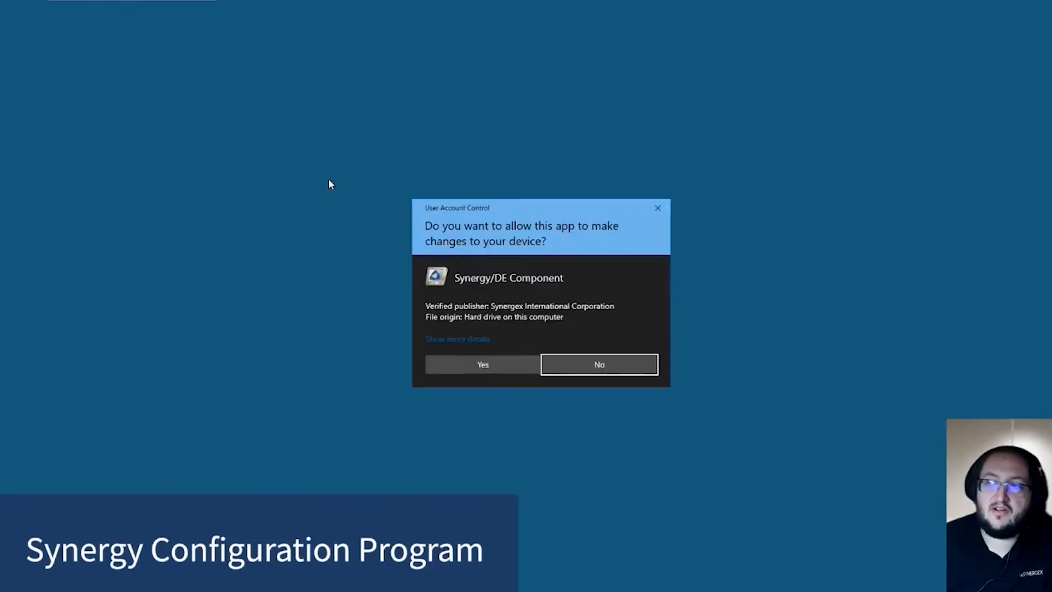
left_click(508, 366)
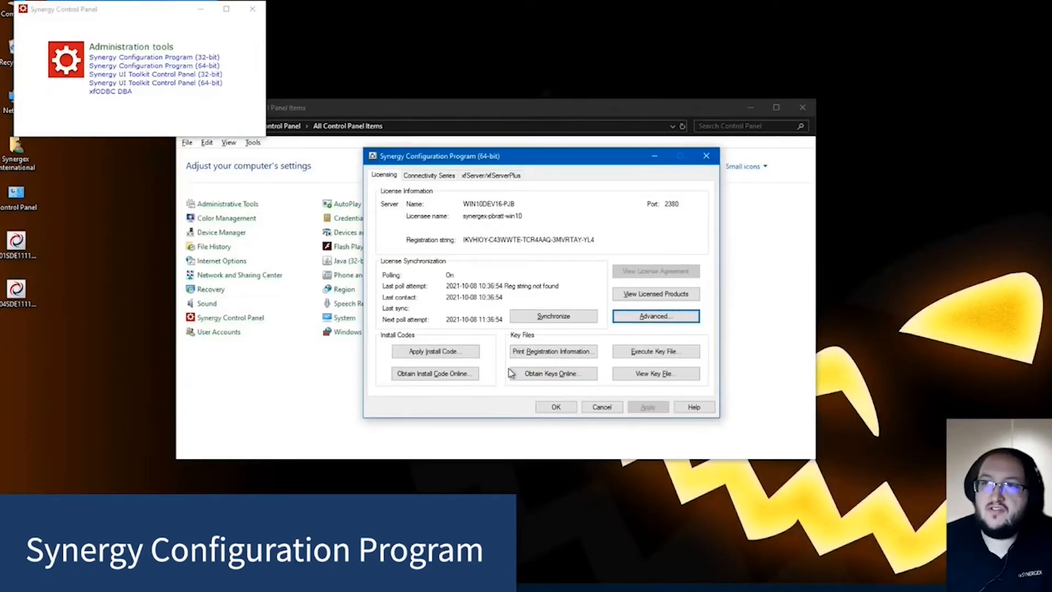
Open the 32-bit Synergy Configuration Program, examine its advanced license manager settings and close them without changes.
left_click(181, 58)
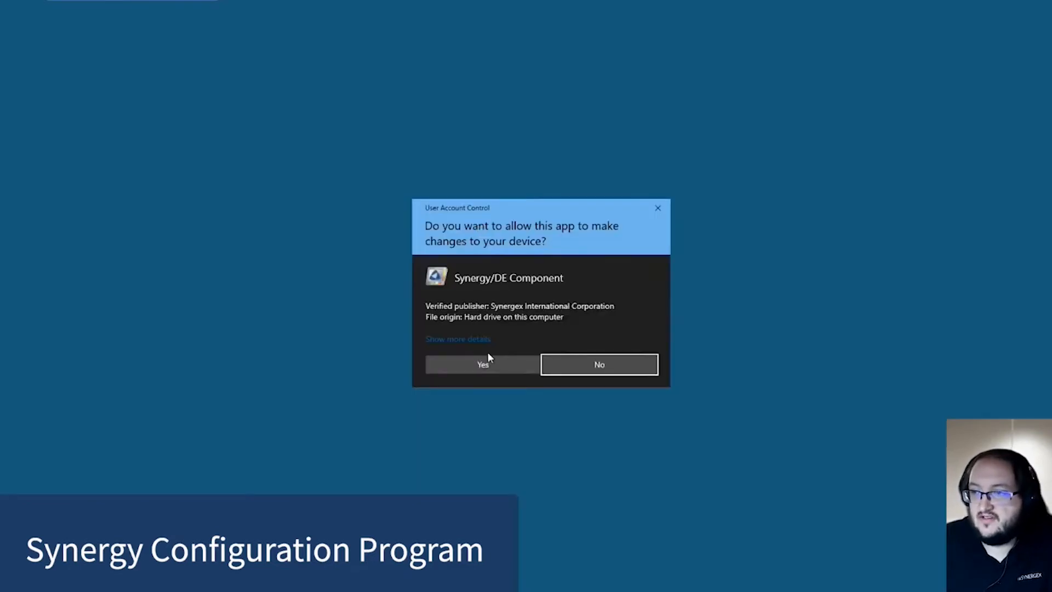
left_click(488, 366)
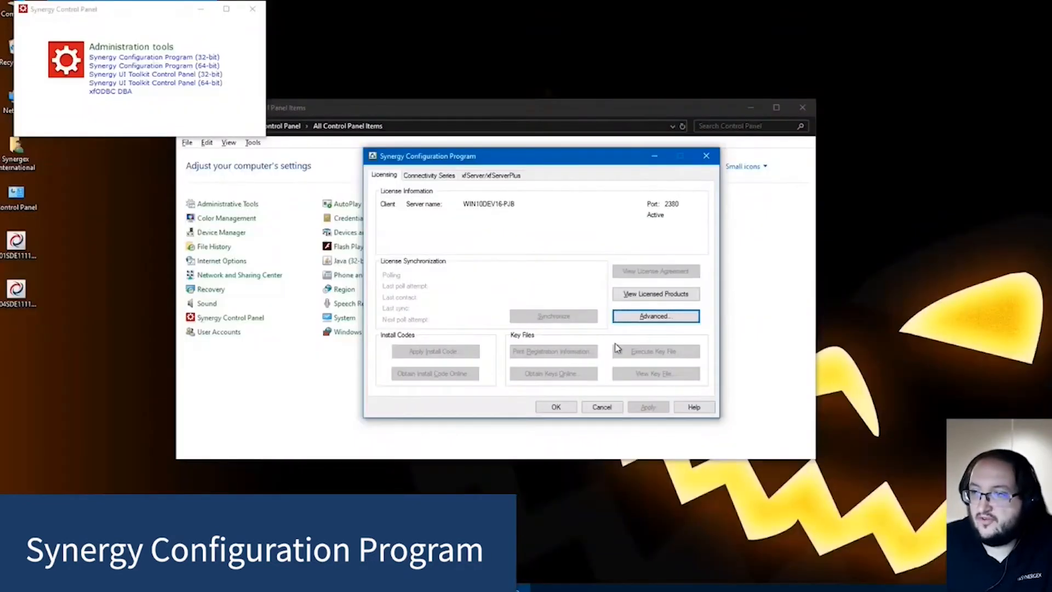
left_click(660, 316)
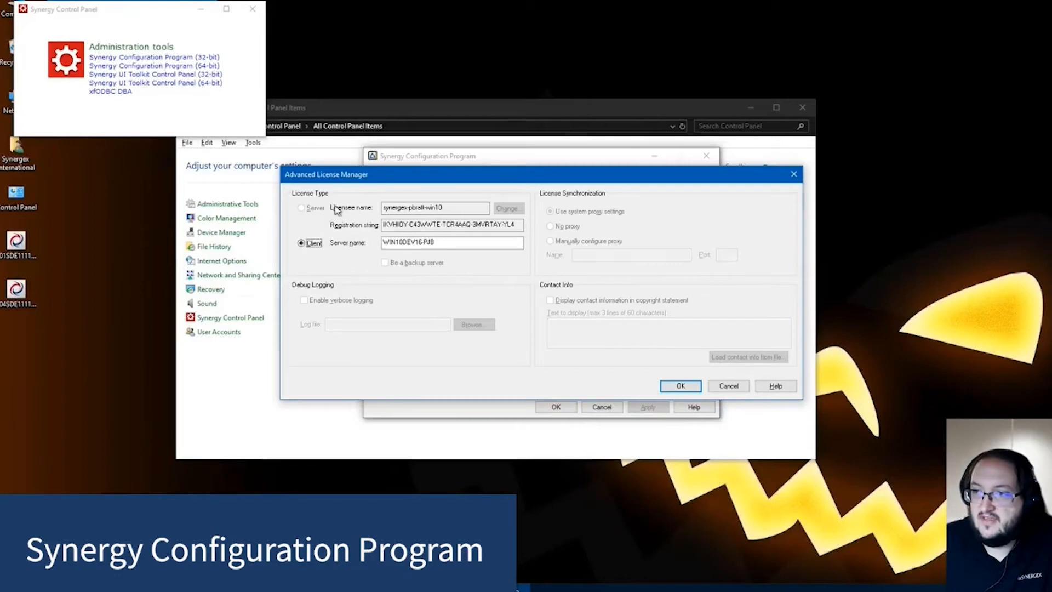
left_click(729, 385)
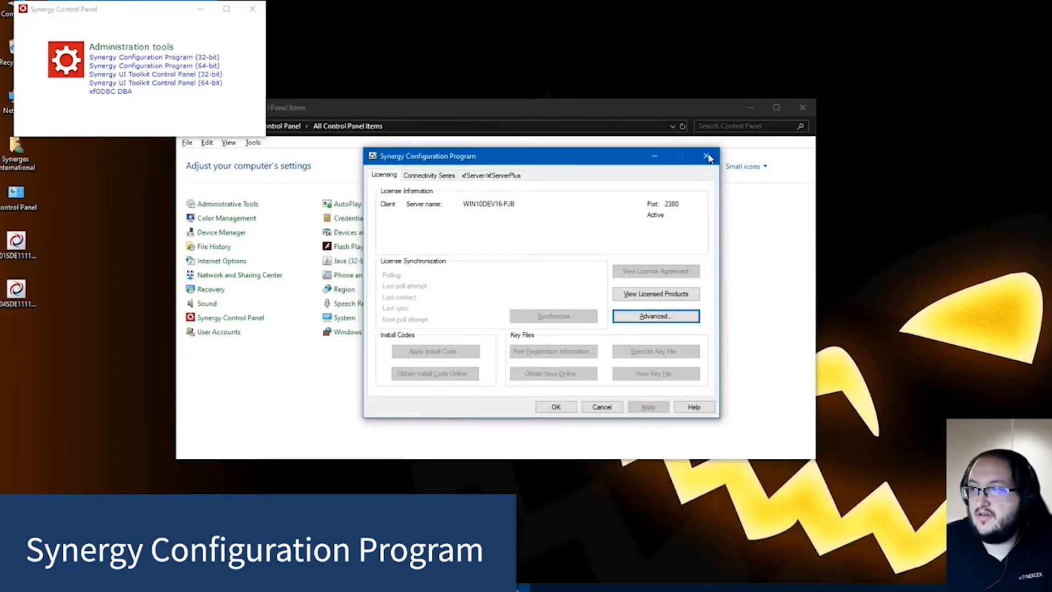
Close the 32-bit Synergy Configuration Program and examine the 64-bit program's advanced license manager settings and install code entry without applying a code.
left_click(707, 157)
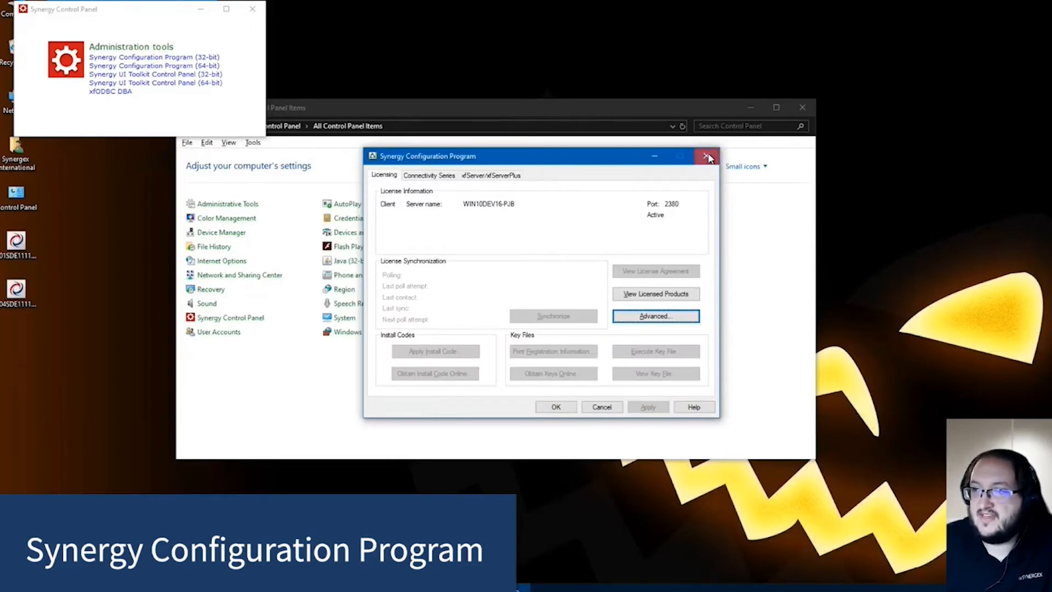
left_click(642, 323)
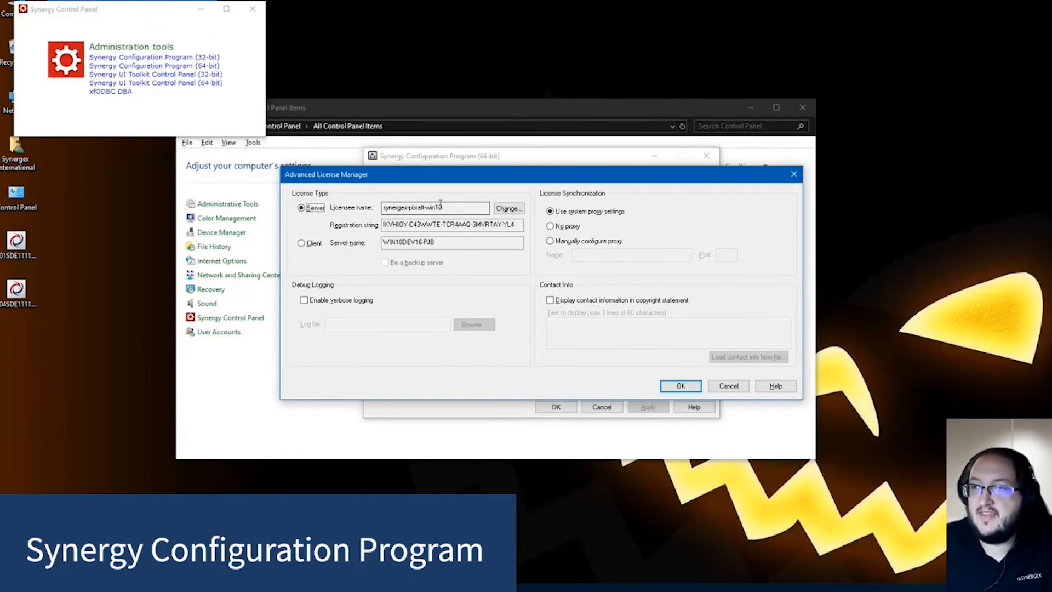
left_click(392, 226)
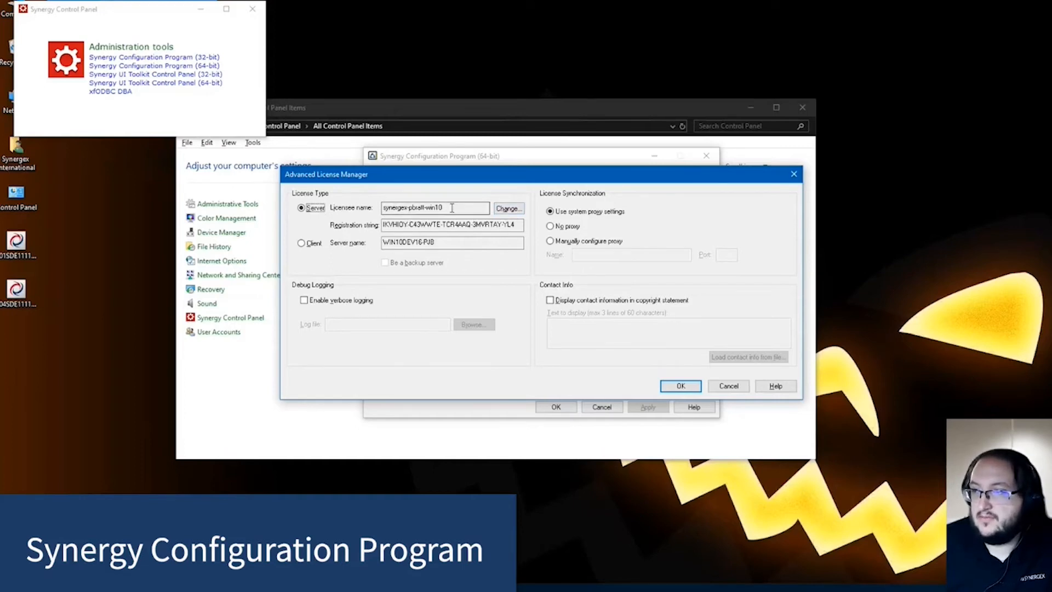
left_click(681, 387)
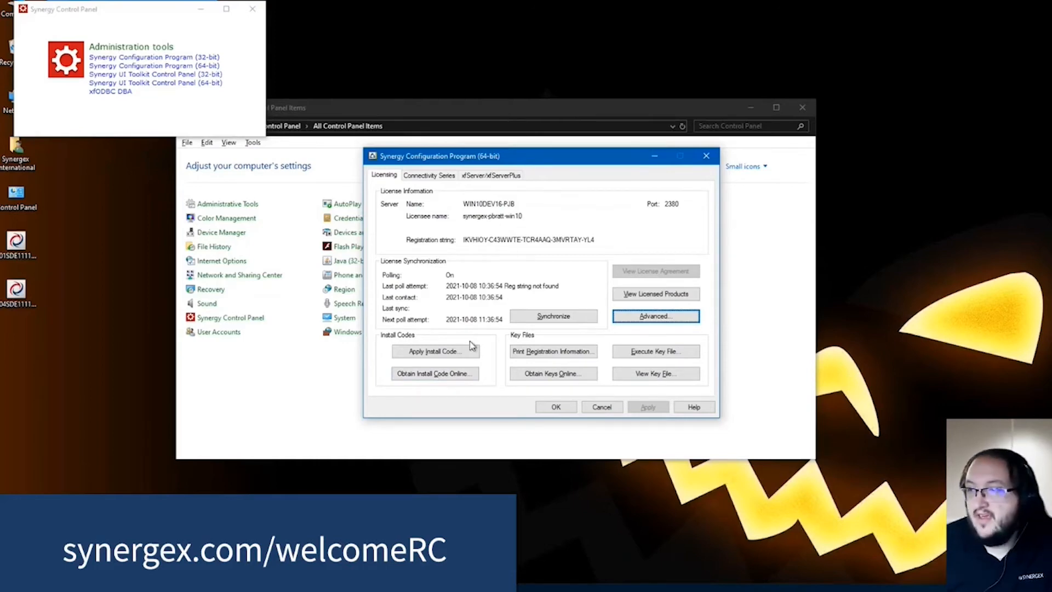
left_click(449, 353)
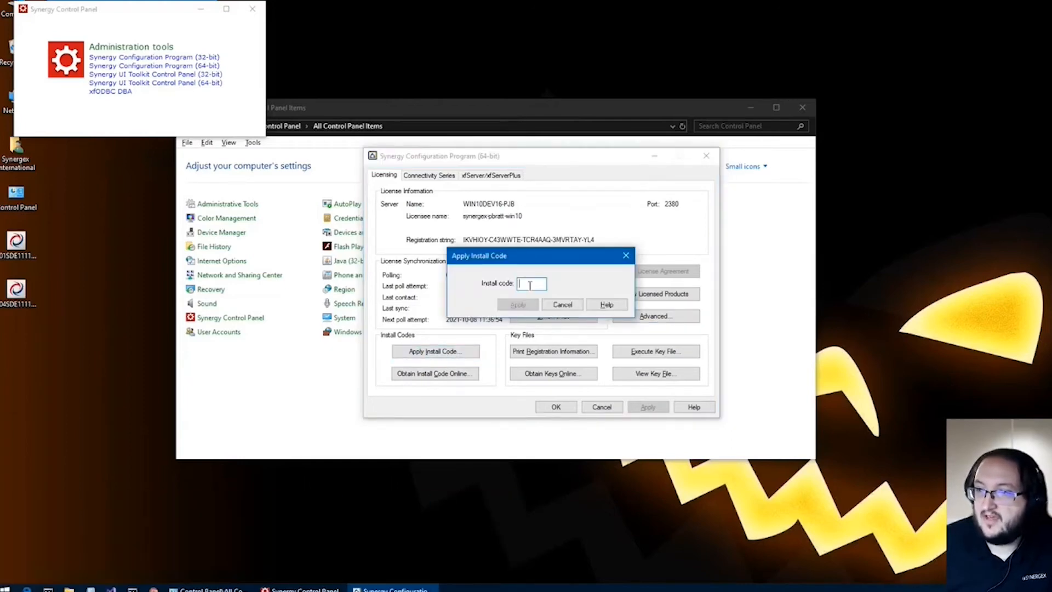
left_click(558, 306)
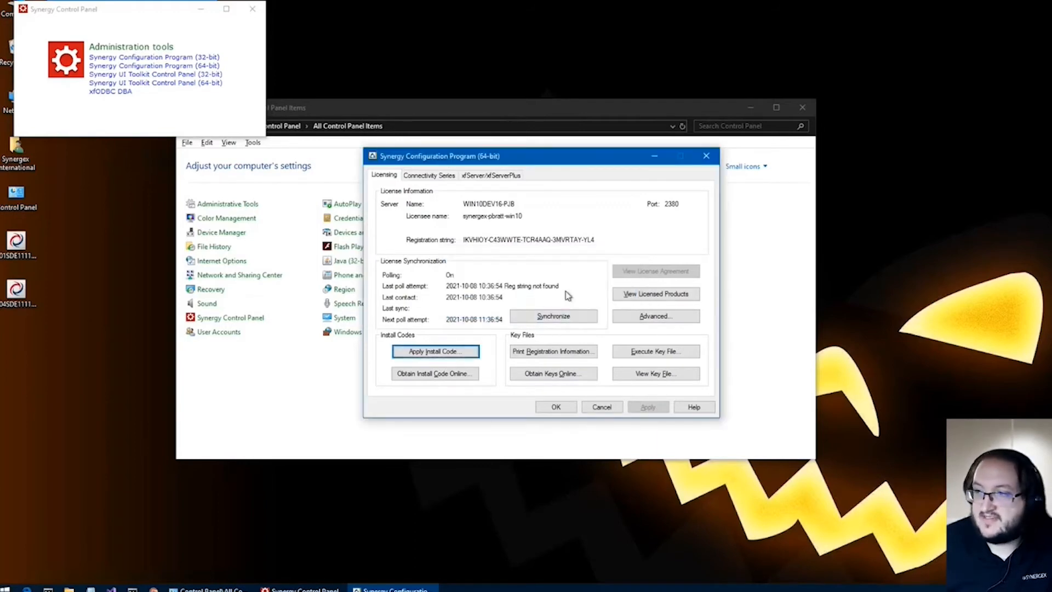
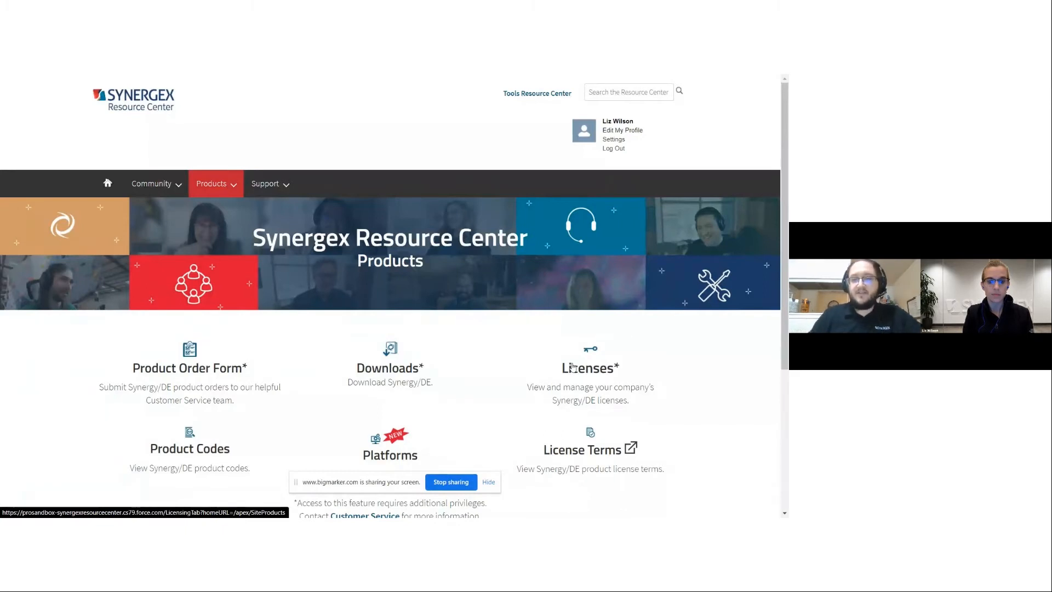
Switch to the Synergex Resource Center and open the company's list of standard product licenses for management.
left_click(597, 374)
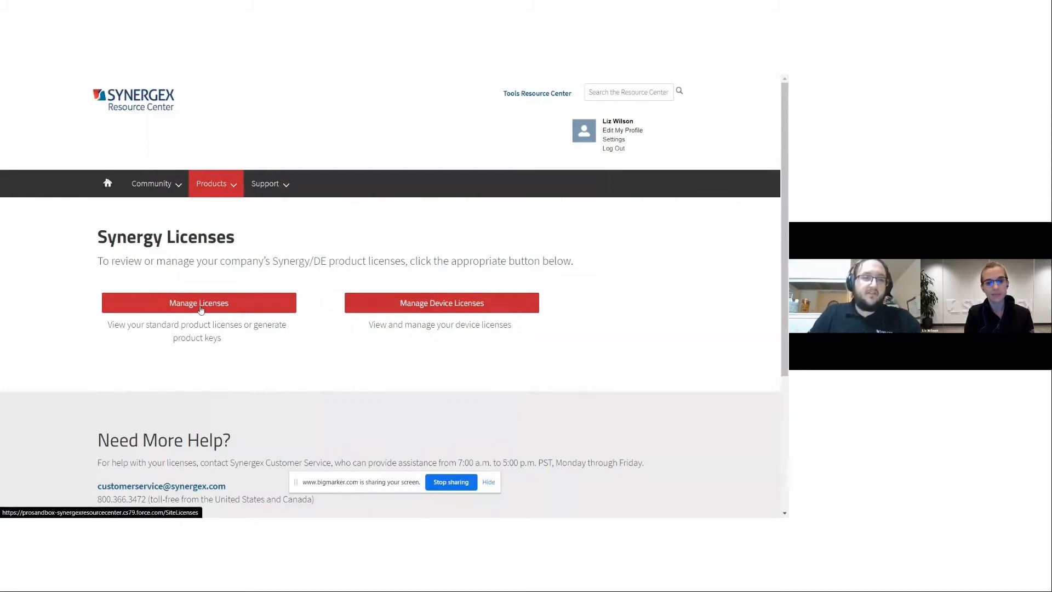
left_click(201, 310)
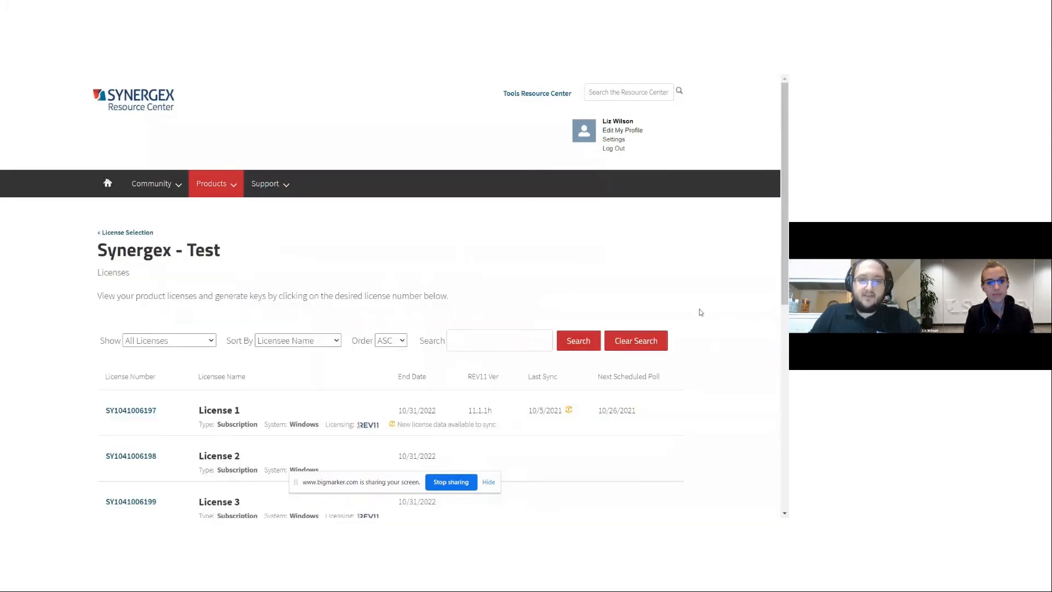
scroll(712, 313, "down", 2)
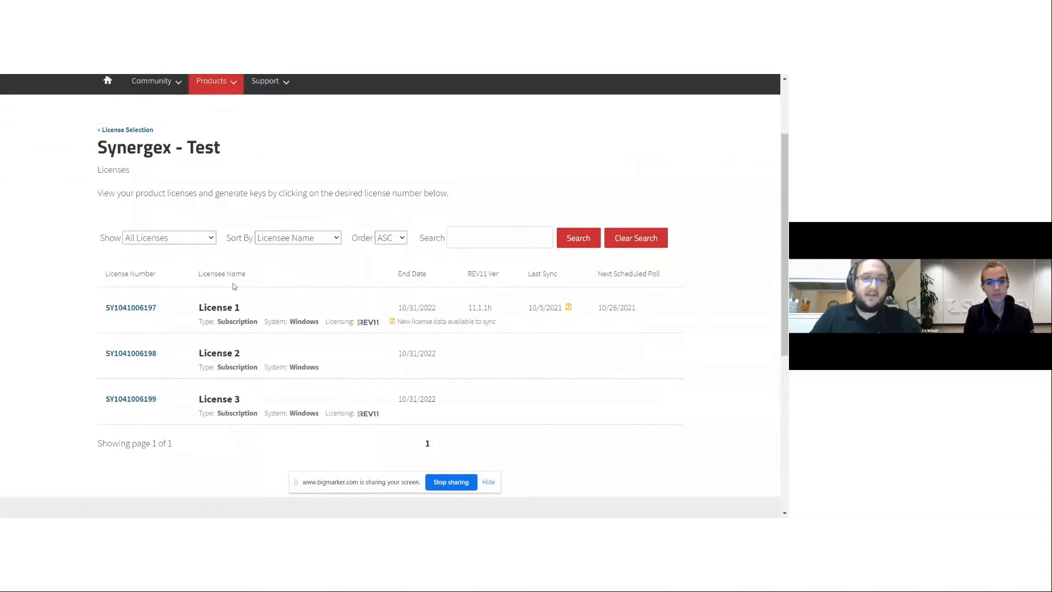
Filter the license list to show only REV11 Licenses.
left_click(212, 239)
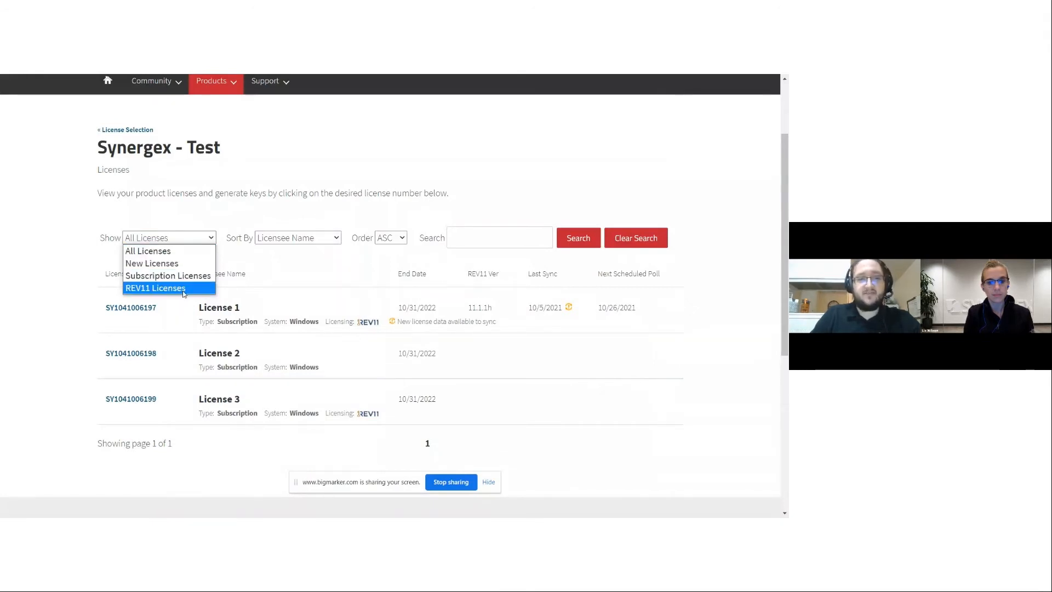
left_click(356, 289)
left_click(211, 240)
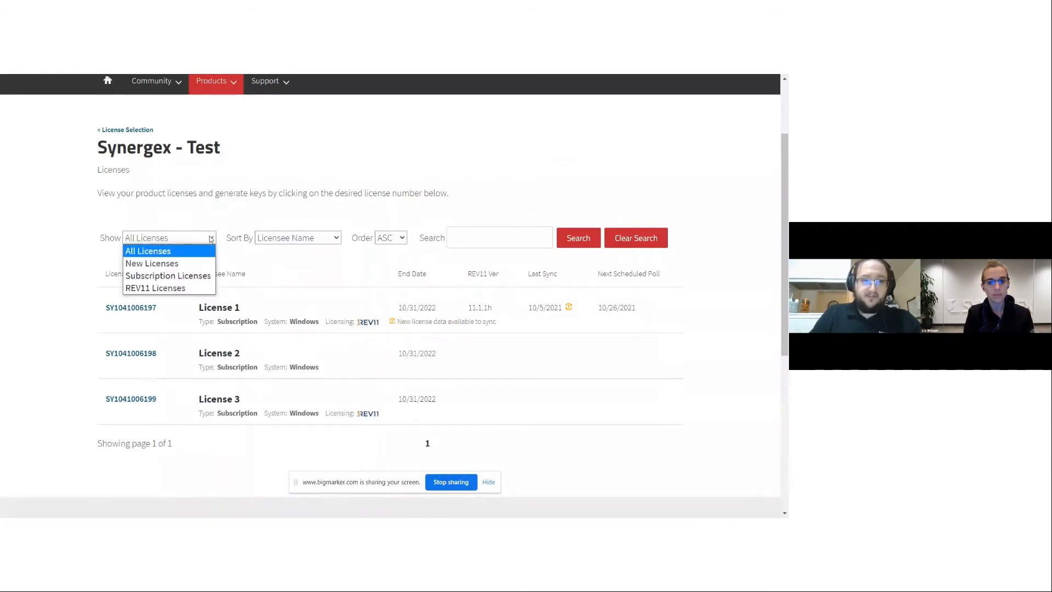
left_click(173, 288)
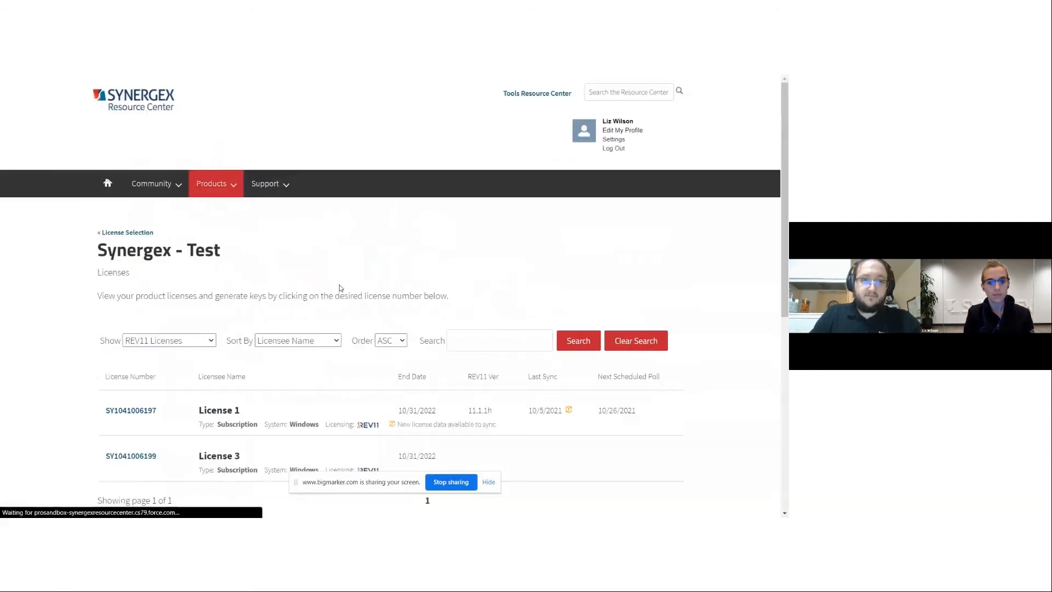
scroll(362, 374, "down", 2)
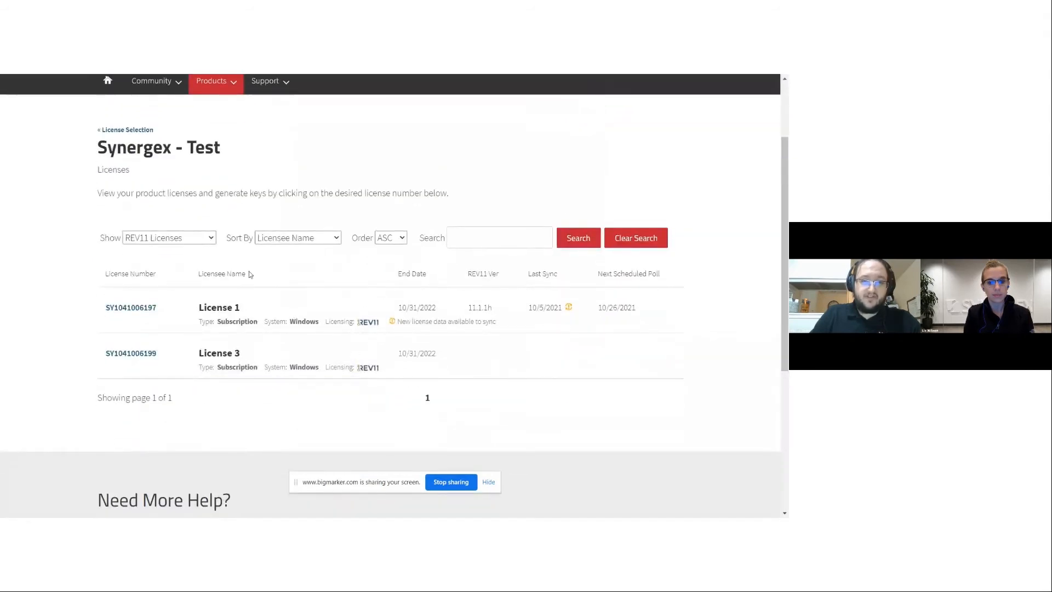
Filter the license list to New Licenses and return it to All Licenses.
left_click(214, 237)
left_click(186, 263)
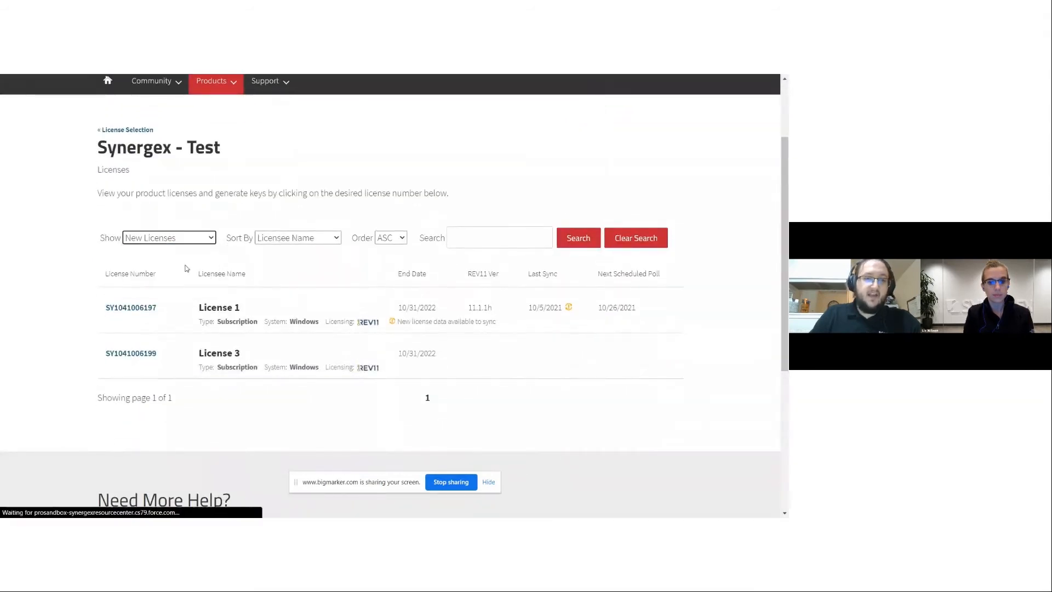
scroll(373, 393, "down", 3)
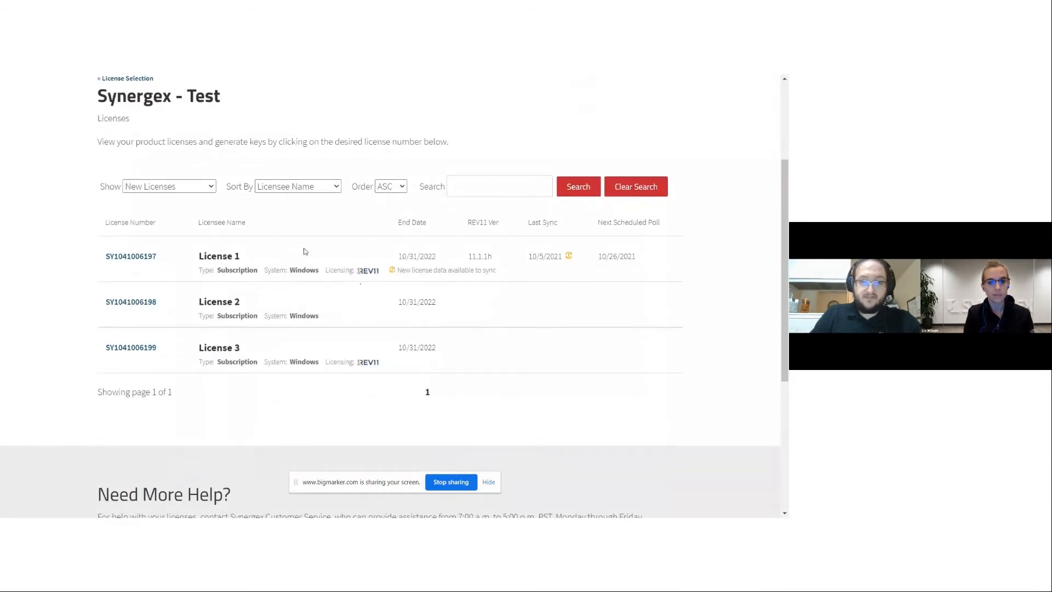
left_click(215, 188)
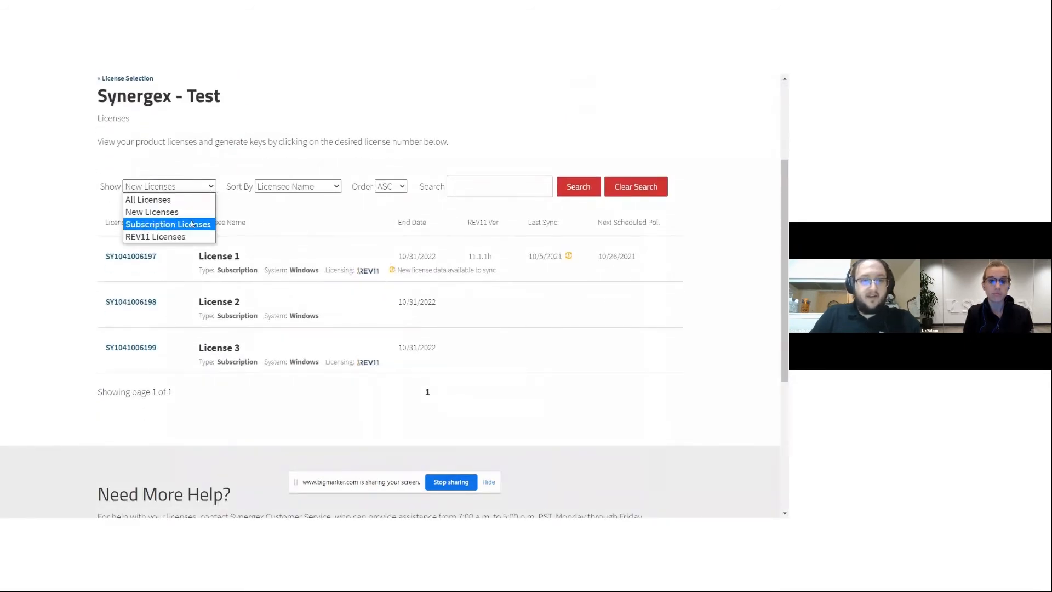
left_click(189, 199)
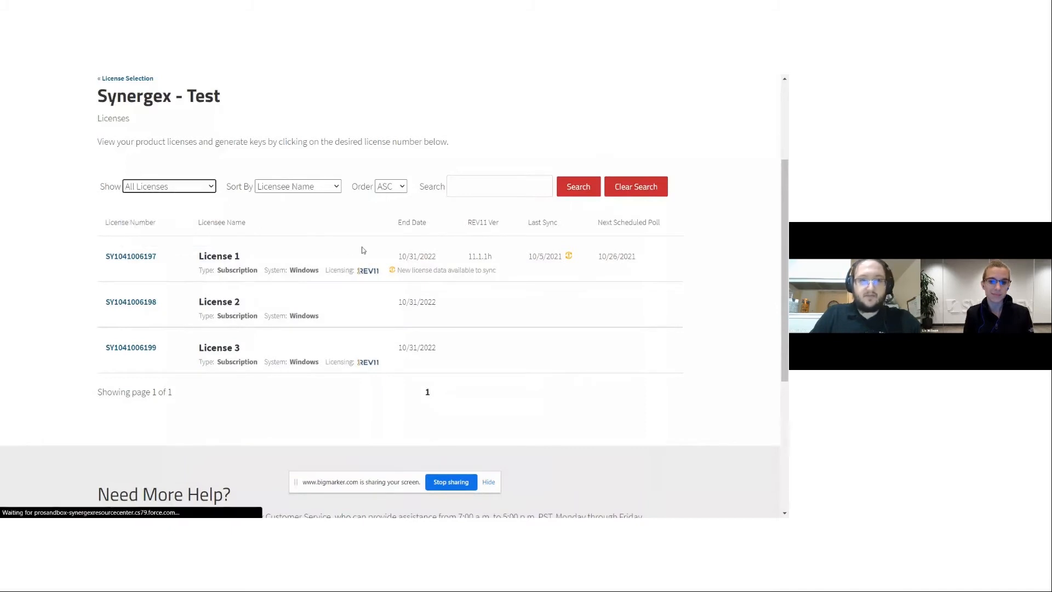
scroll(383, 282, "down", 2)
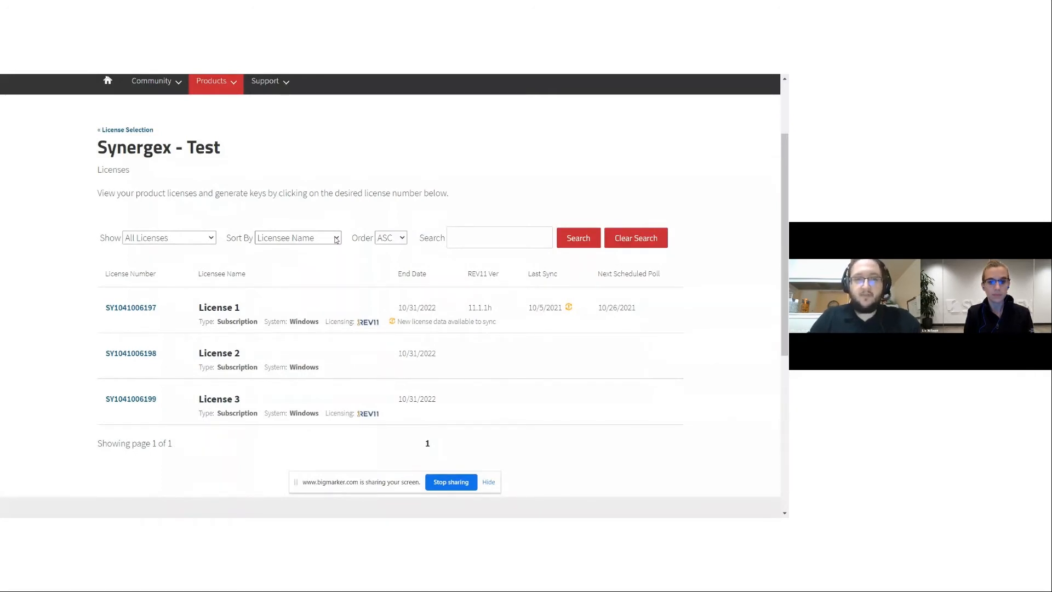
Review the sorting criteria and the search field available for the license list, leaving the sort by licensee name.
left_click(336, 239)
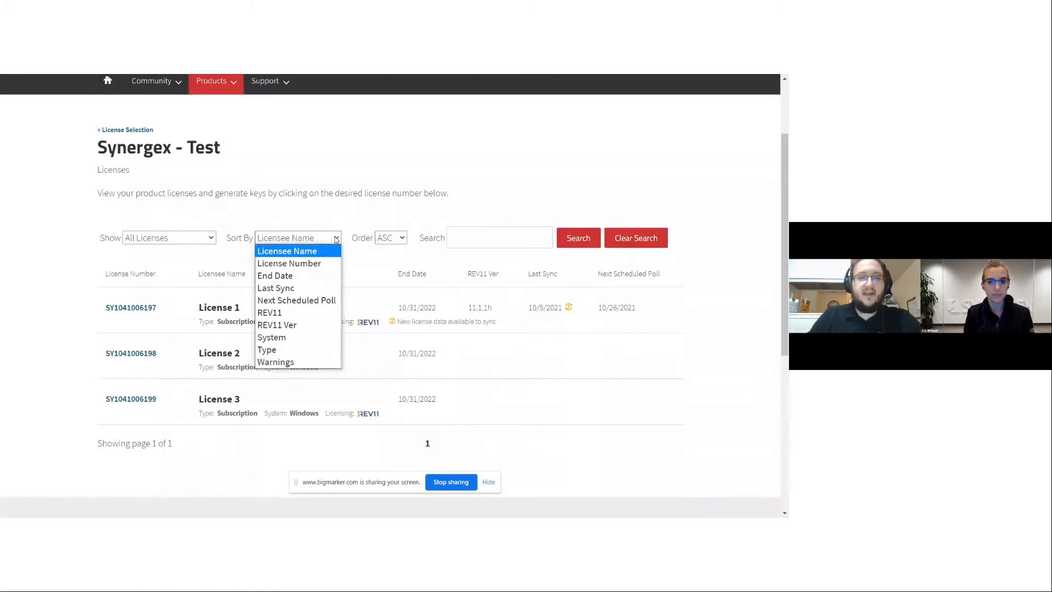
left_click(90, 305)
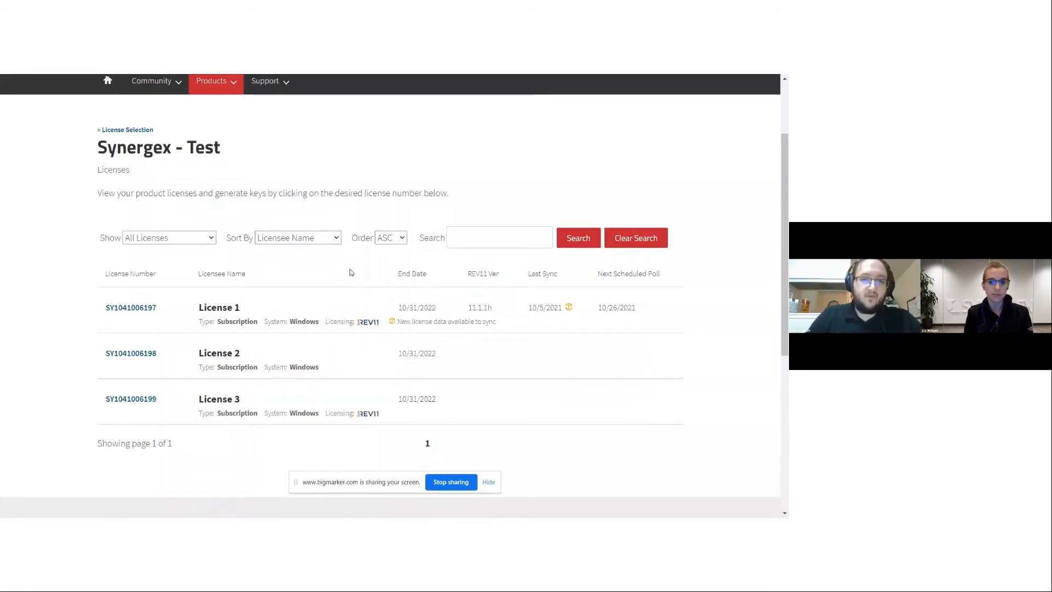
left_click(333, 244)
left_click(333, 244)
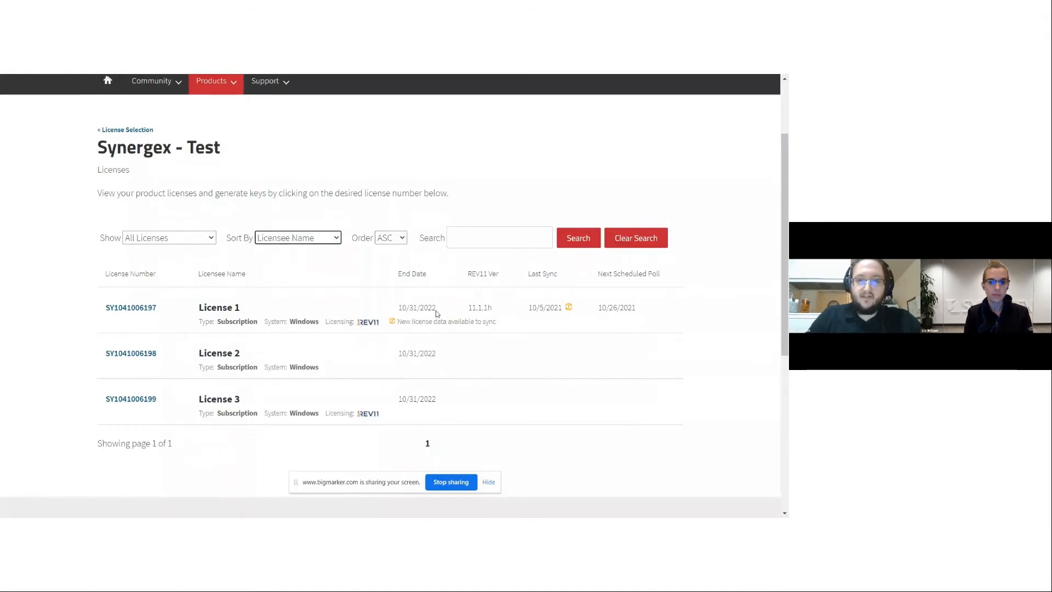
left_click(336, 241)
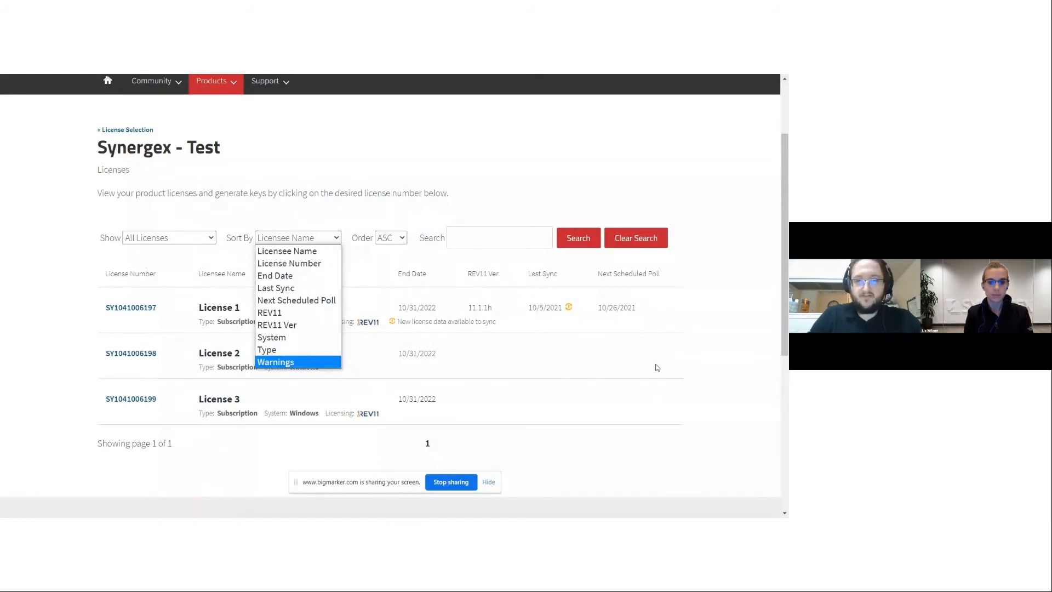
left_click(613, 401)
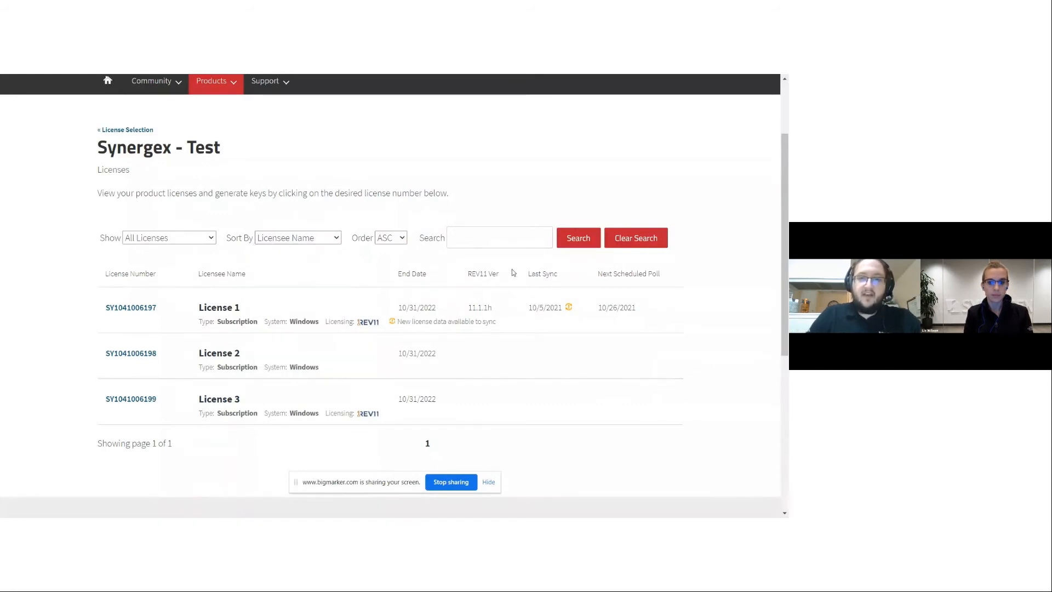
left_click(501, 238)
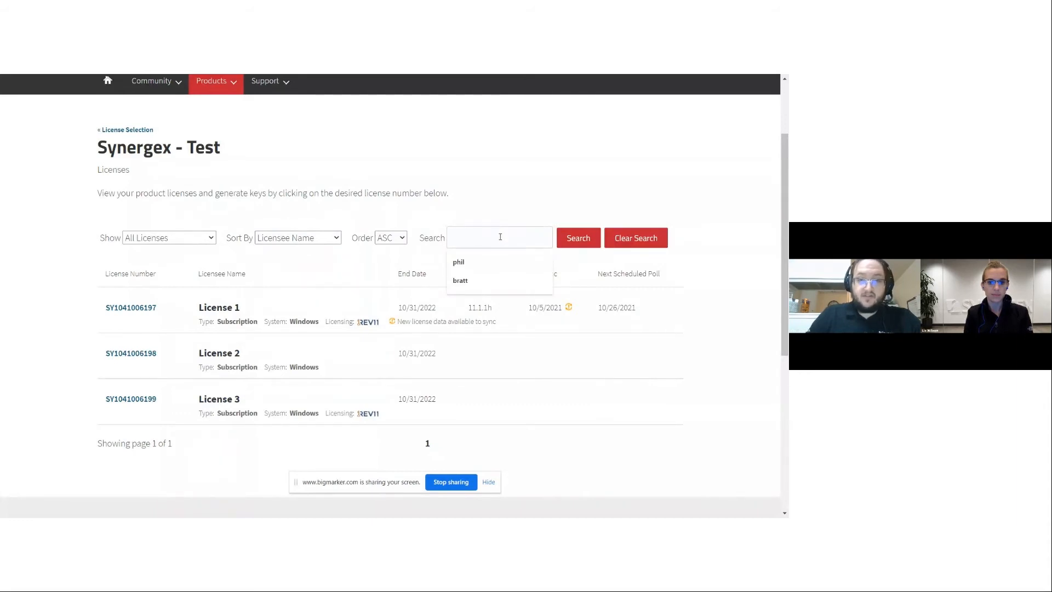
left_click(501, 212)
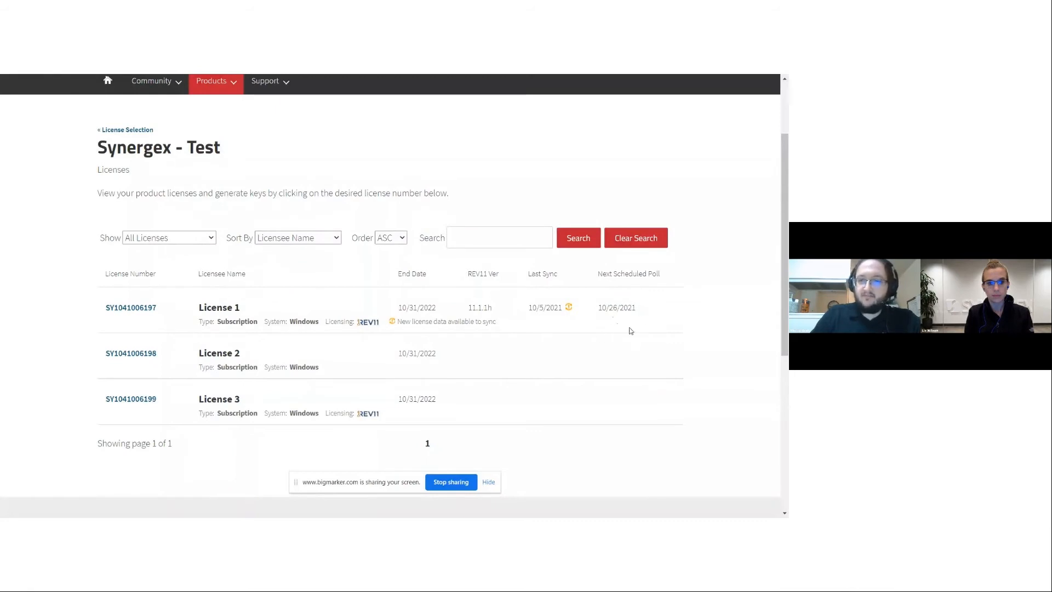
Open the License 1 record and examine its registration string, REV11 version, poll and sync dates, and licensed product.
left_click(141, 308)
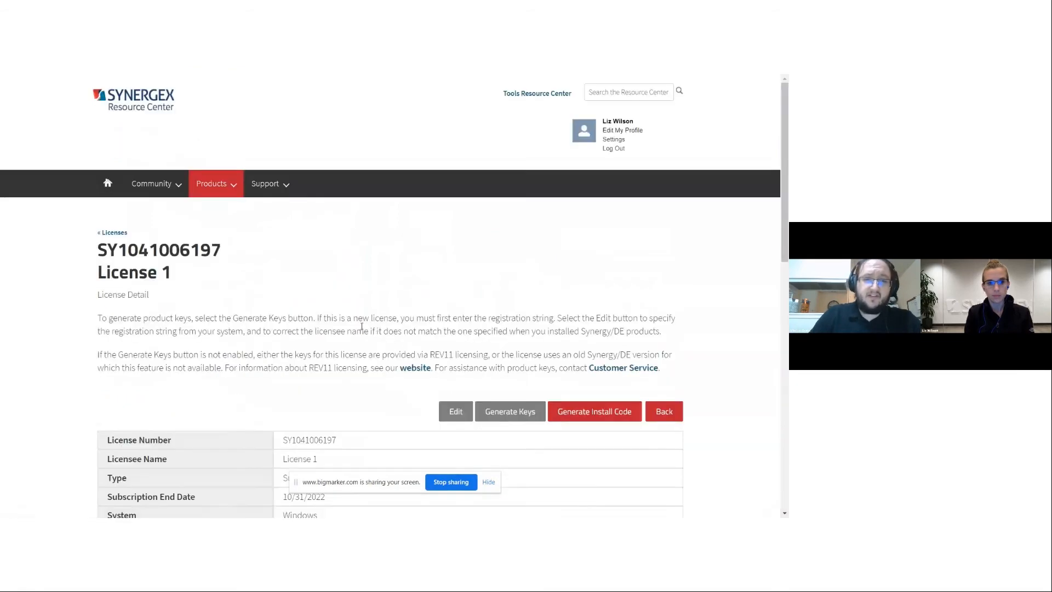
scroll(384, 318, "down", 4)
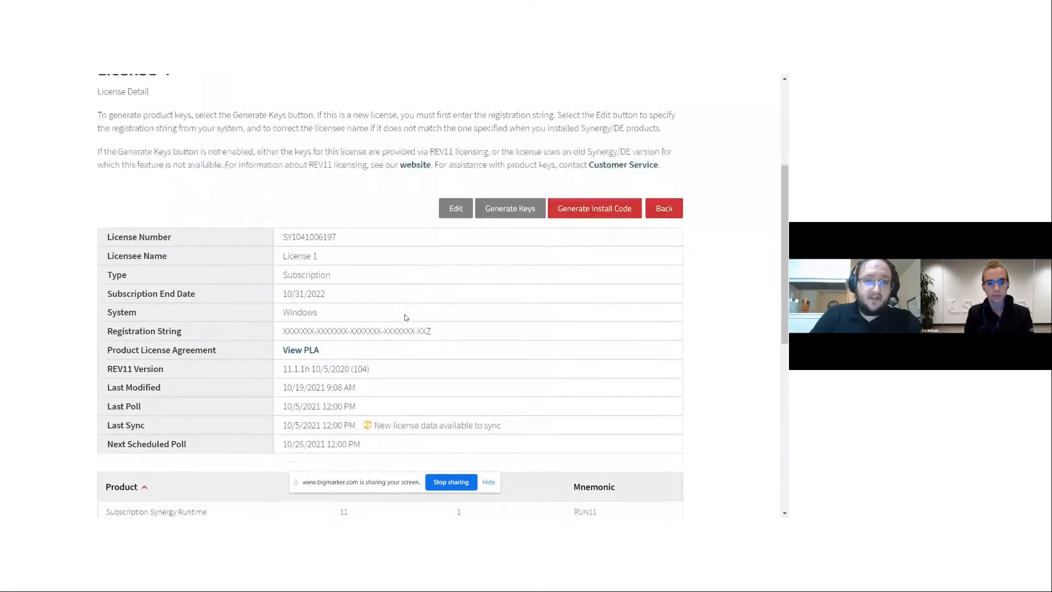
scroll(599, 305, "down", 1)
scroll(600, 305, "up", 1)
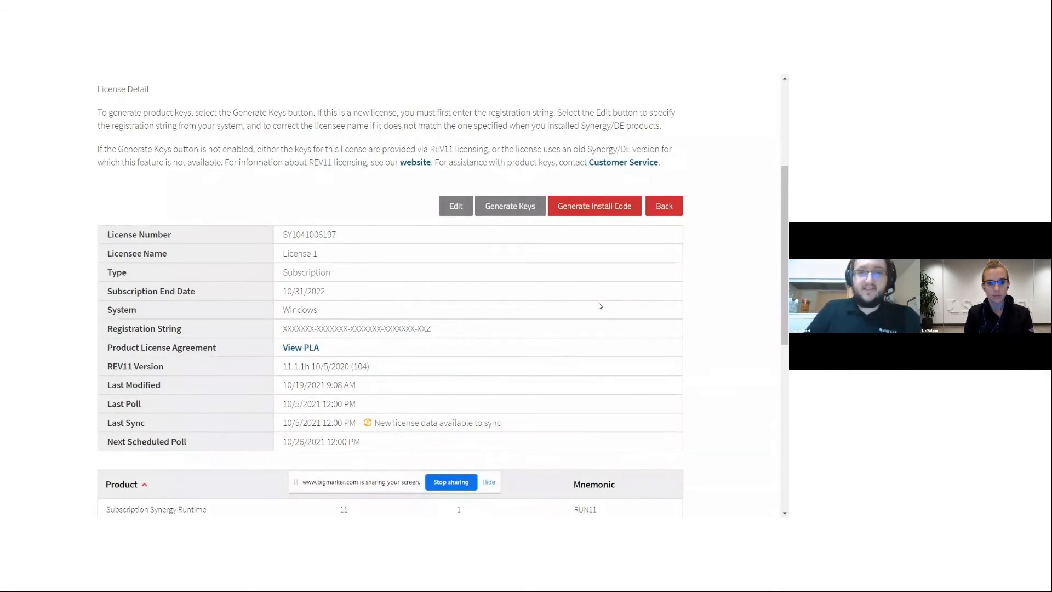
scroll(599, 305, "up", 1)
scroll(599, 305, "down", 1)
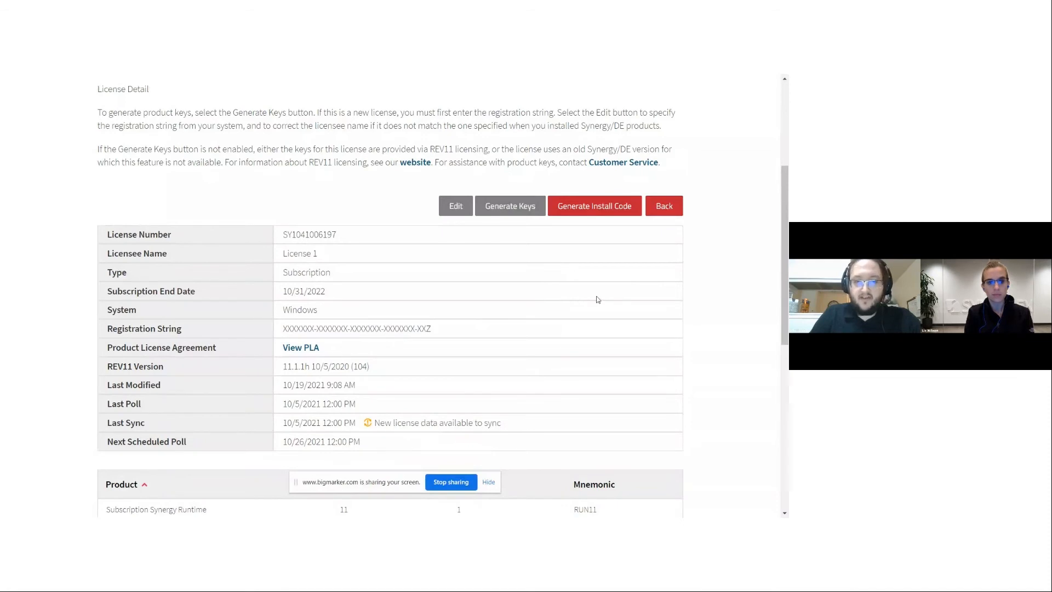
scroll(626, 298, "down", 1)
scroll(650, 296, "down", 1)
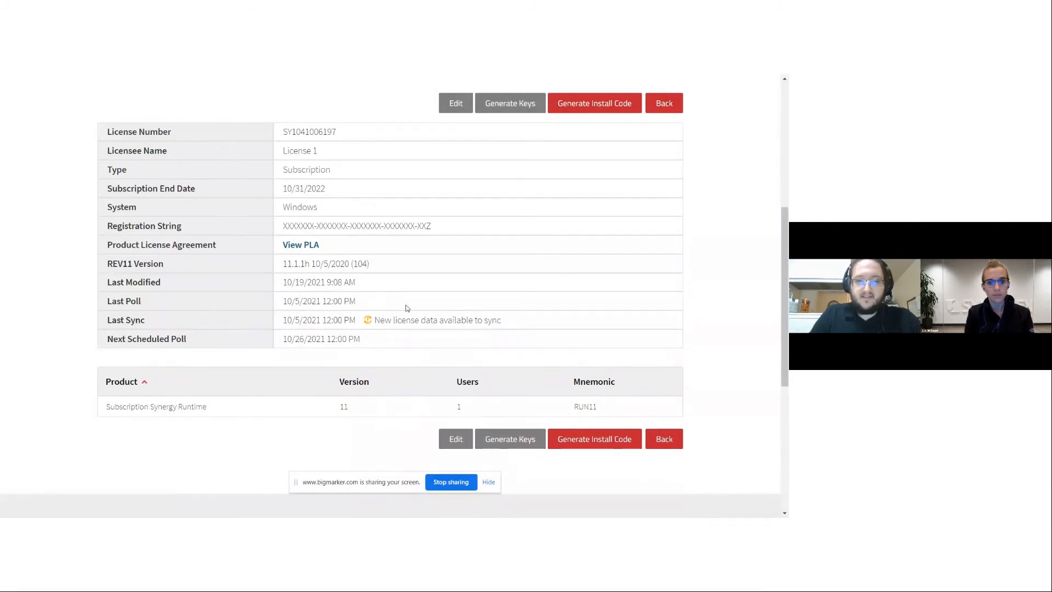
scroll(249, 353, "down", 2)
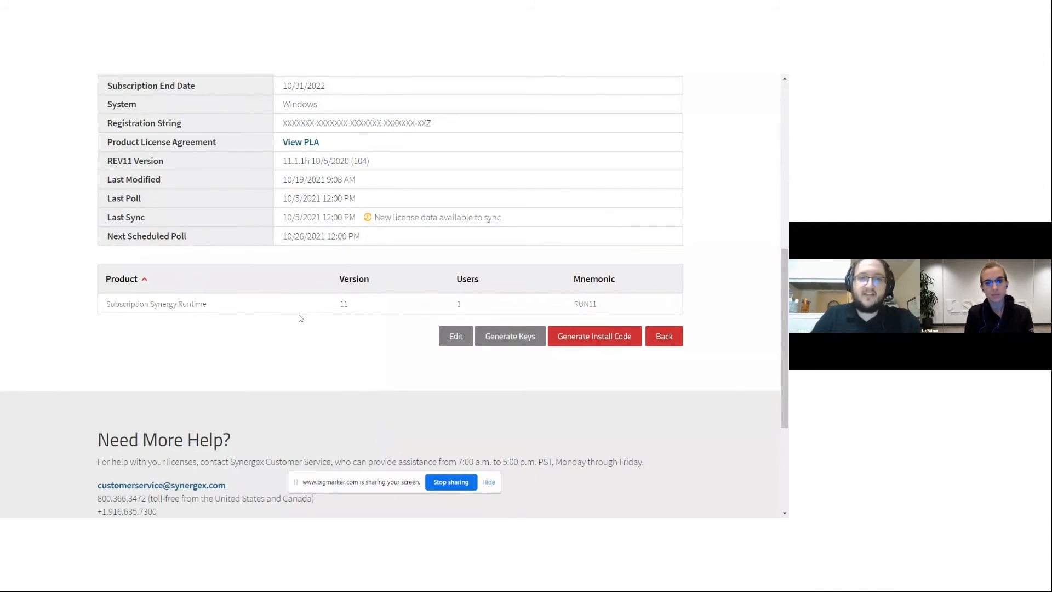
scroll(293, 311, "up", 4)
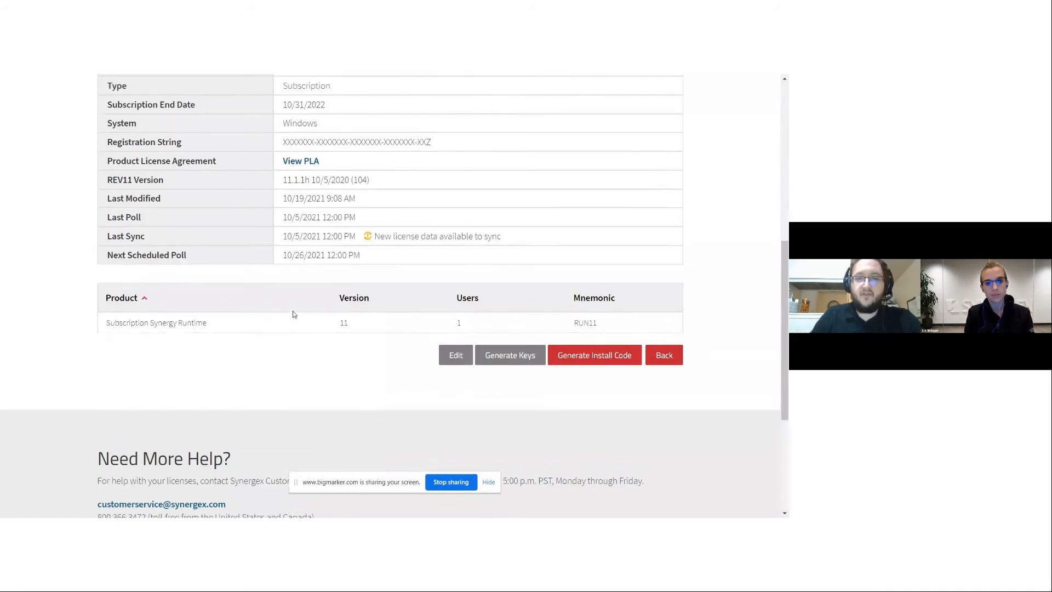
scroll(422, 292, "up", 1)
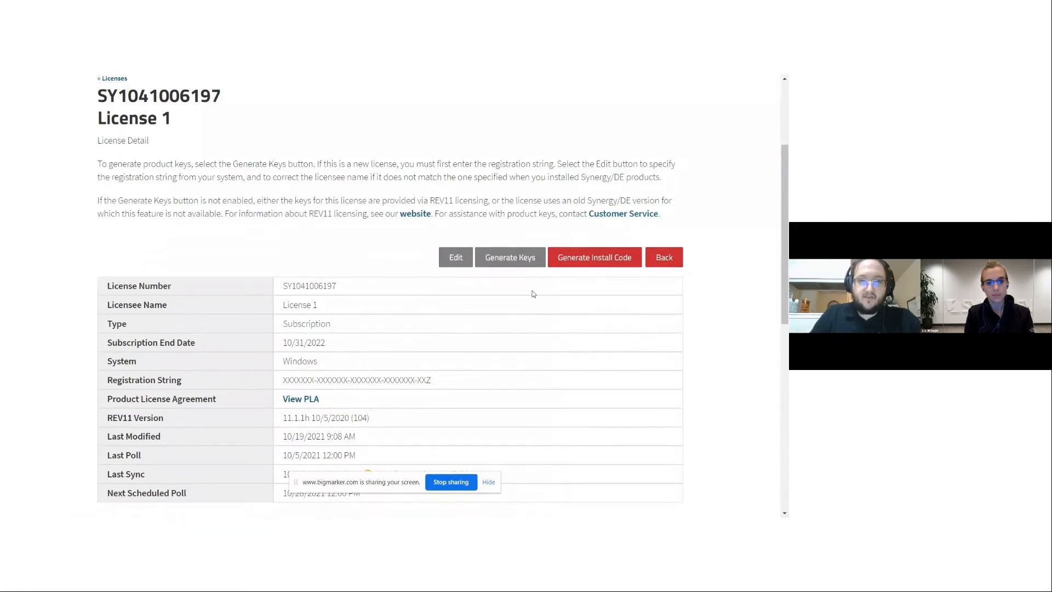
scroll(378, 411, "down", 2)
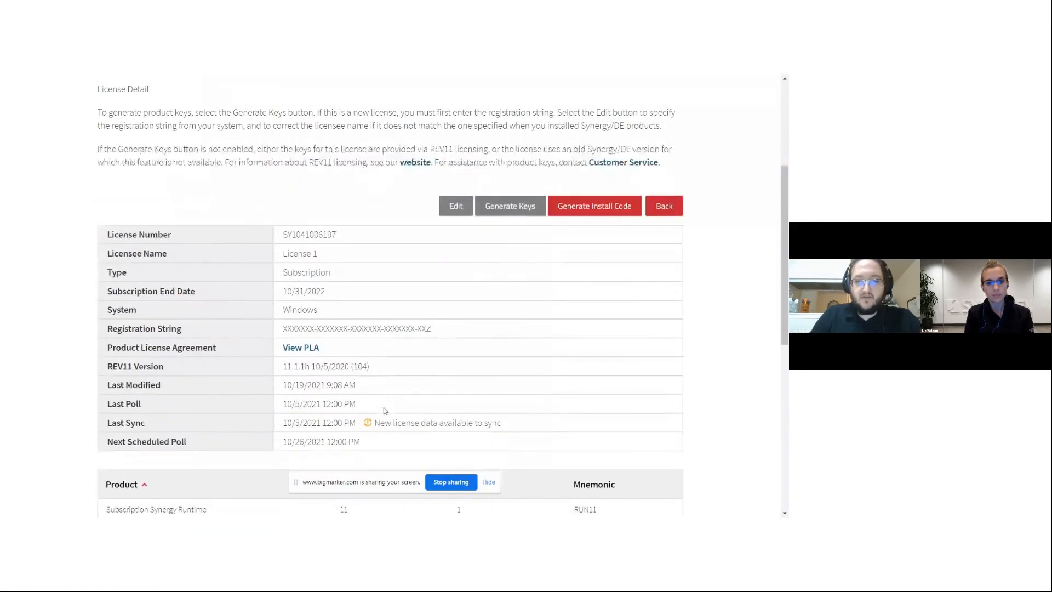
Review the License 1 details and its available license actions, and return to the license list.
scroll(455, 345, "up", 2)
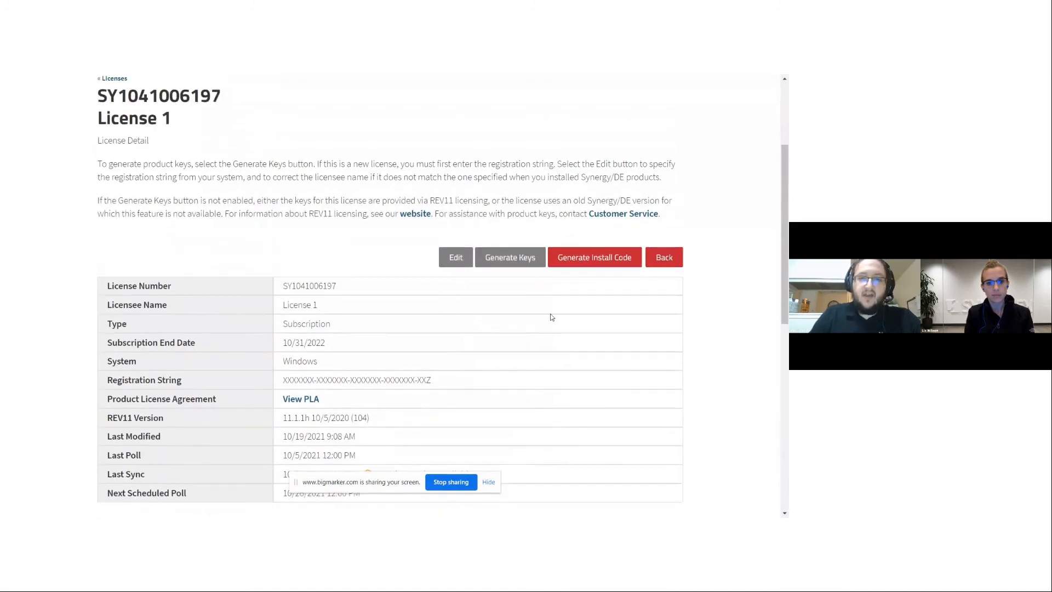
scroll(411, 342, "down", 1)
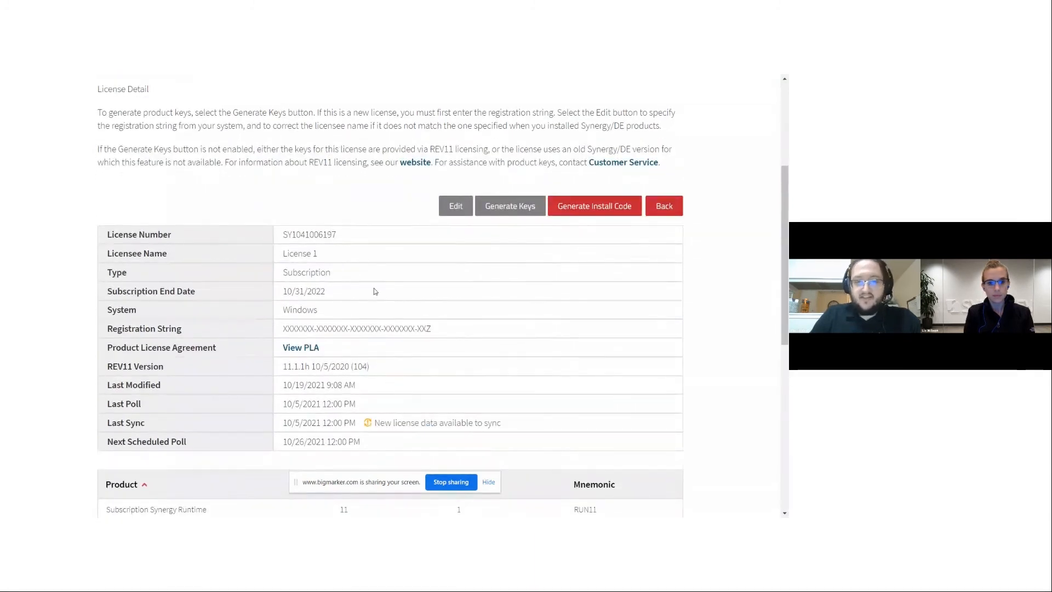
scroll(425, 303, "up", 1)
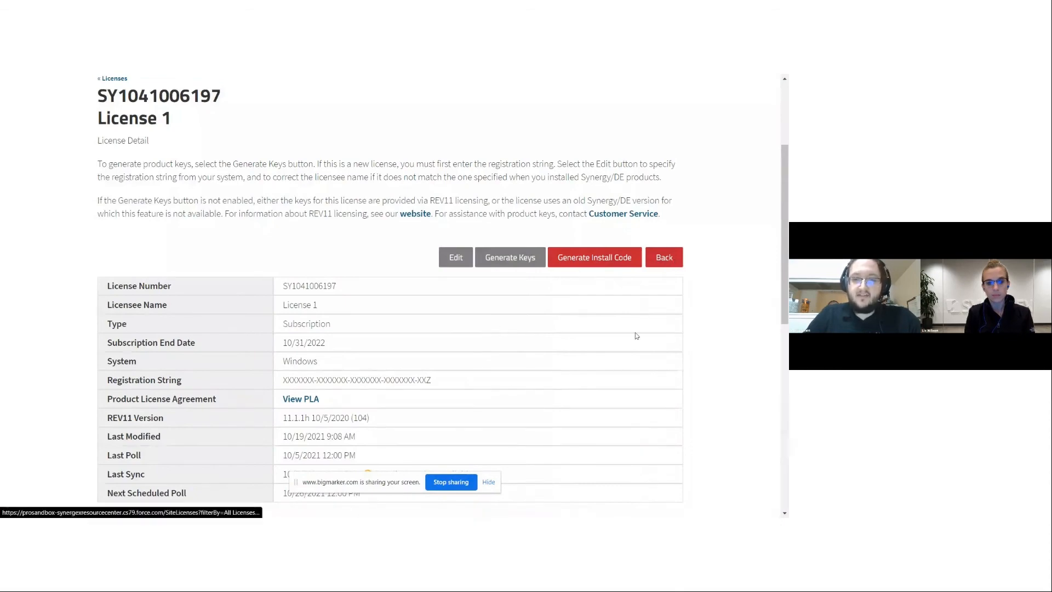
scroll(610, 357, "down", 2)
scroll(610, 357, "up", 1)
left_click(664, 206)
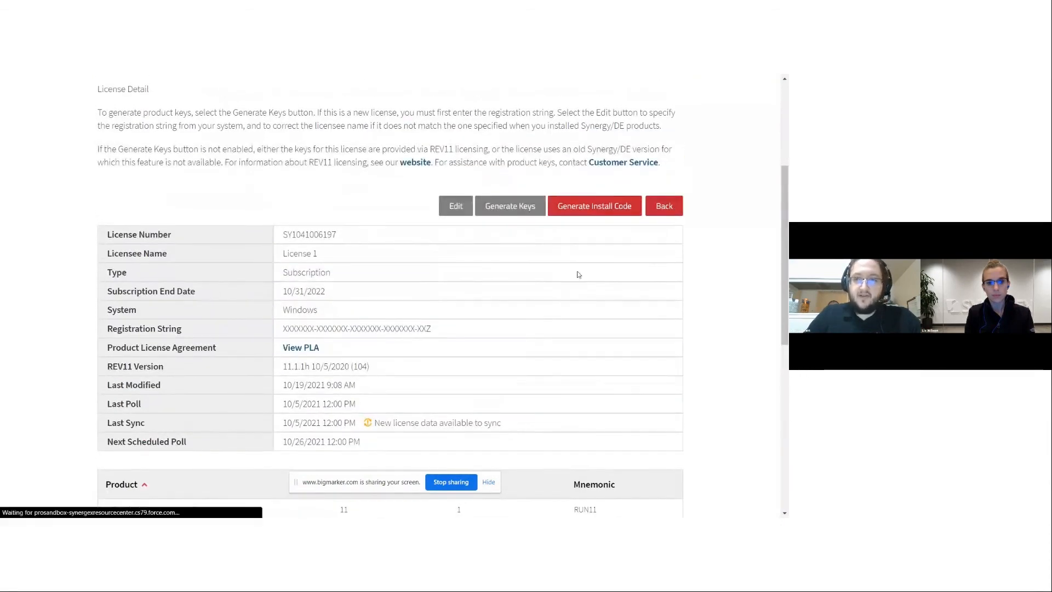
Open the License 2 record, examine its registration string, poll and sync fields and licensed product, and return to the license list.
scroll(502, 279, "down", 2)
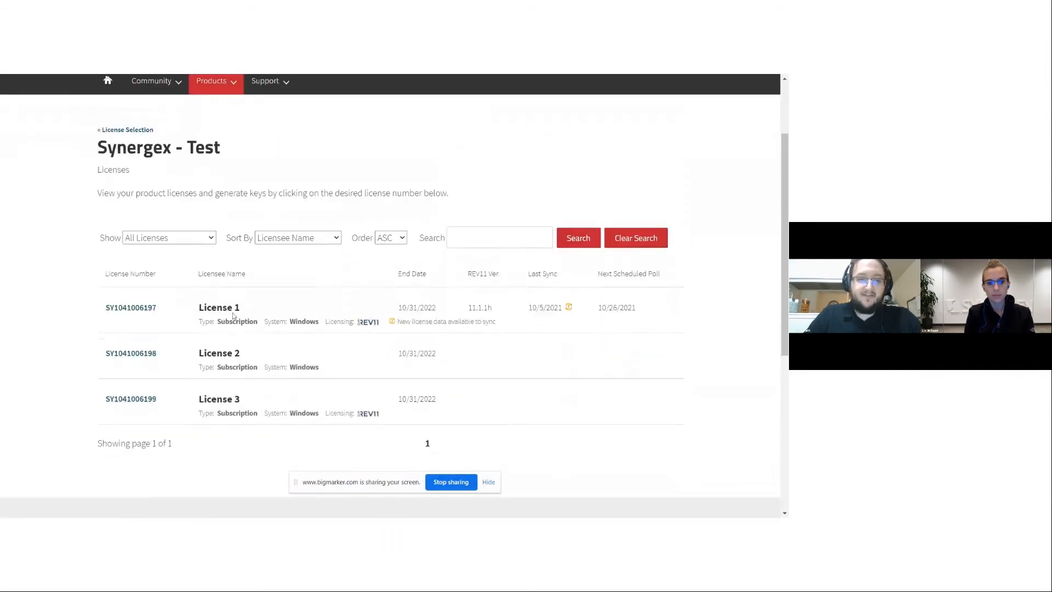
left_click(132, 353)
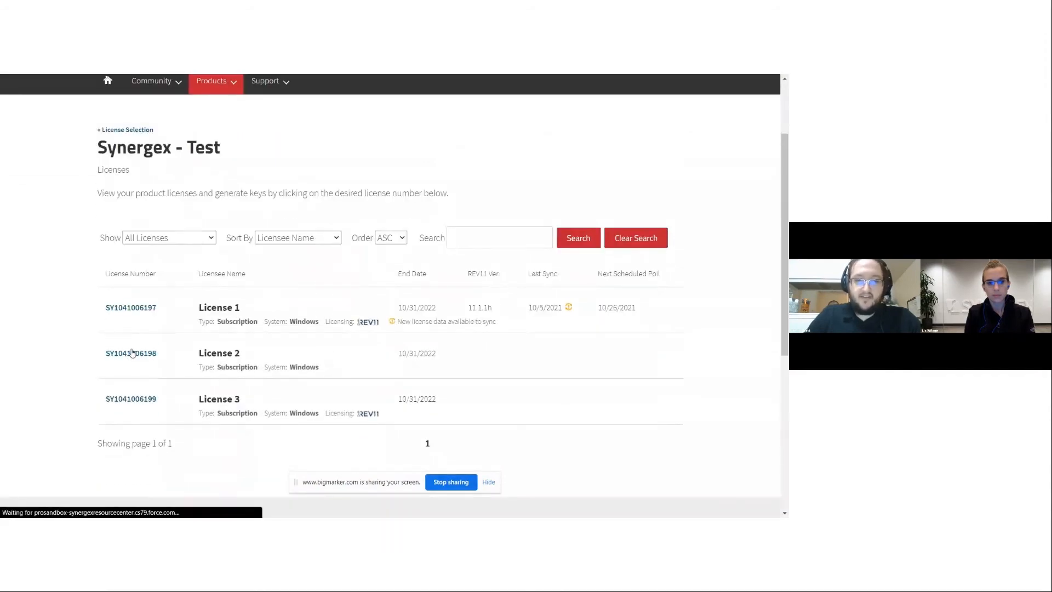
scroll(380, 260, "down", 2)
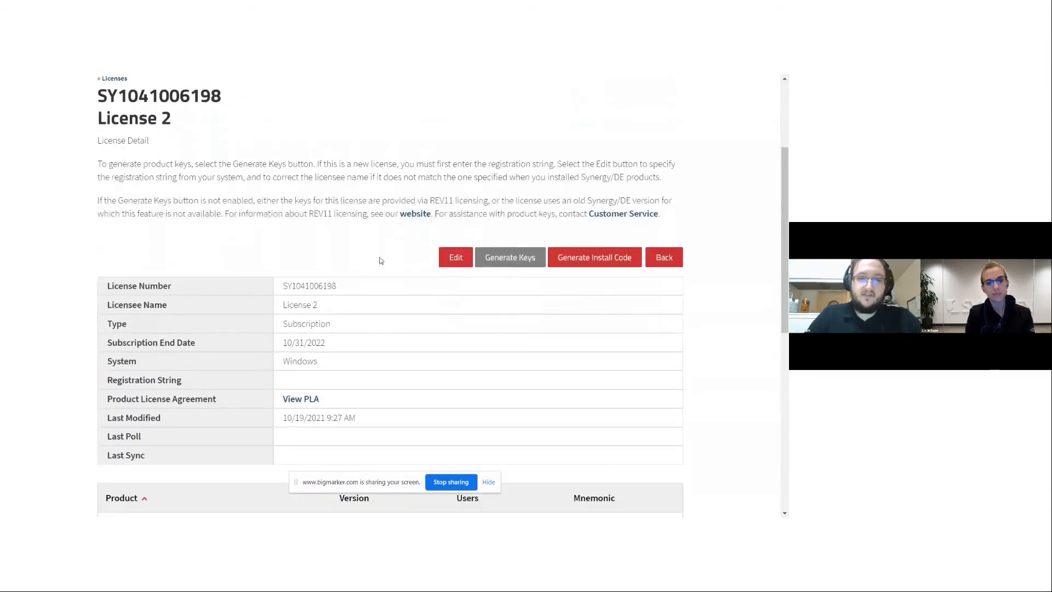
scroll(381, 260, "down", 1)
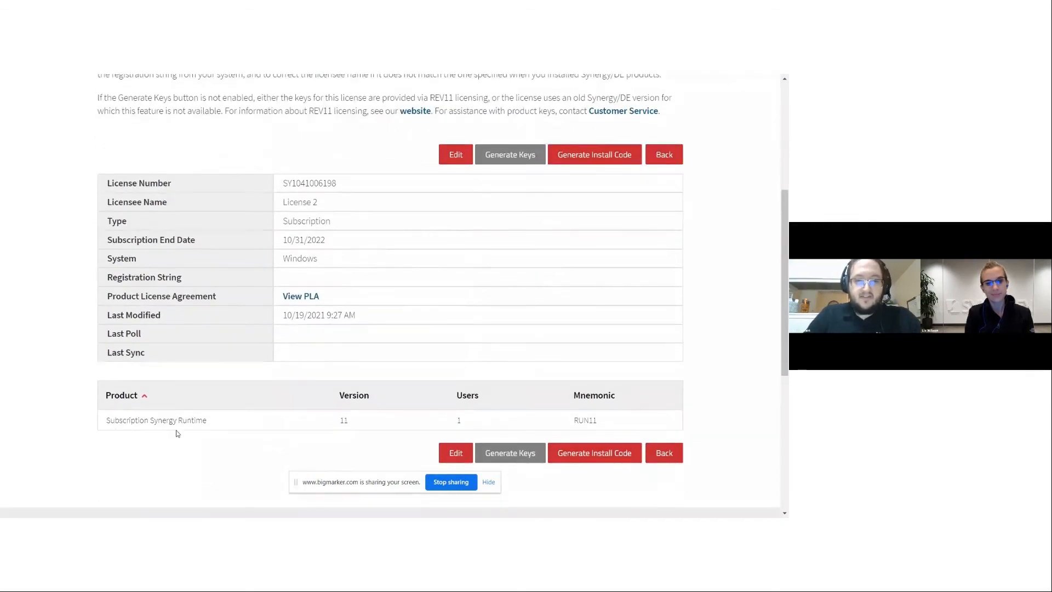
scroll(383, 357, "up", 1)
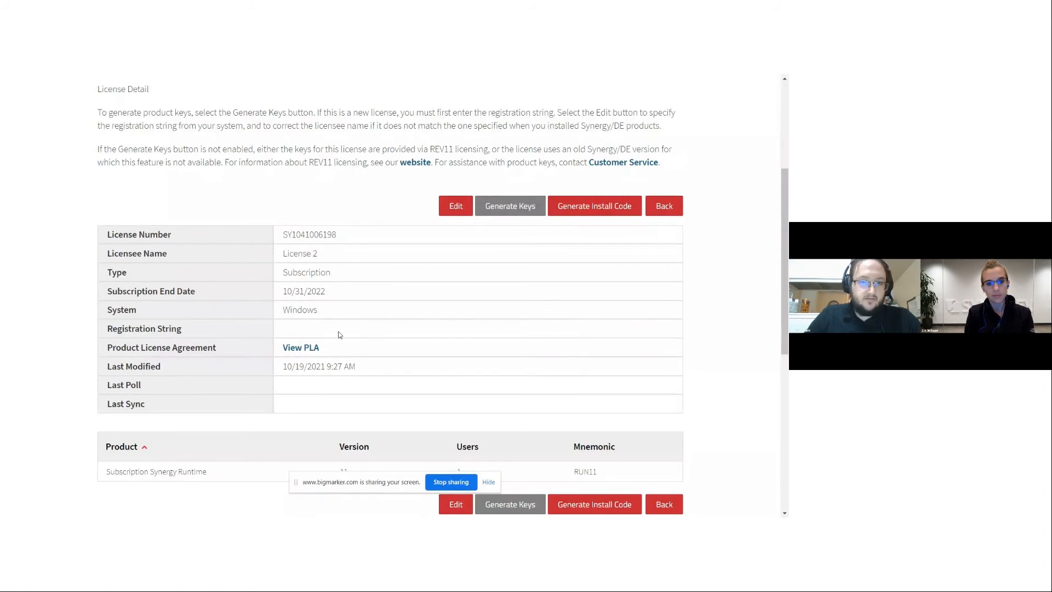
scroll(339, 335, "down", 2)
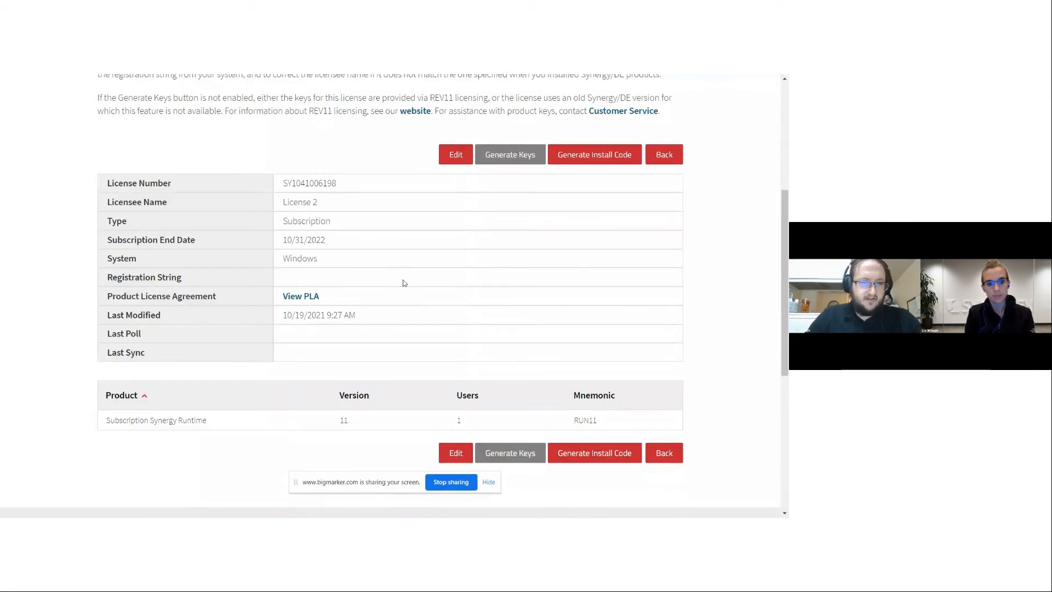
scroll(422, 283, "up", 2)
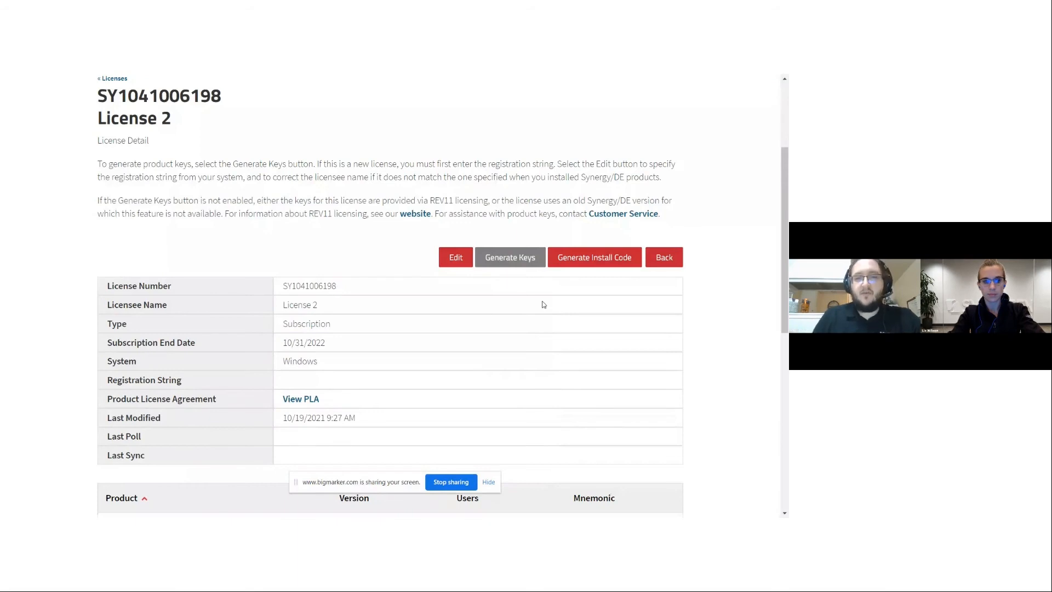
scroll(544, 305, "down", 1)
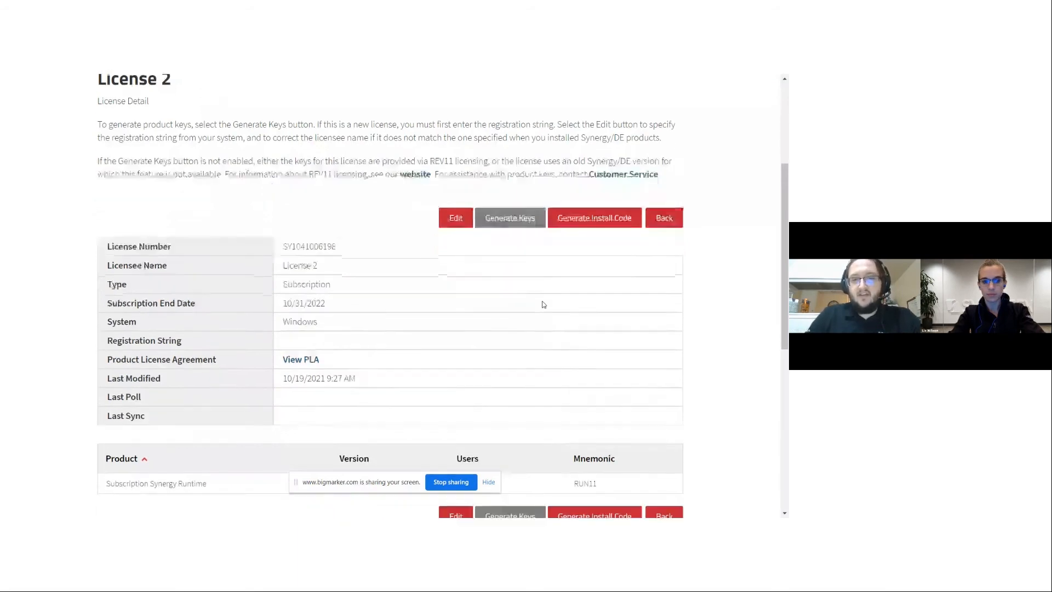
scroll(541, 304, "up", 1)
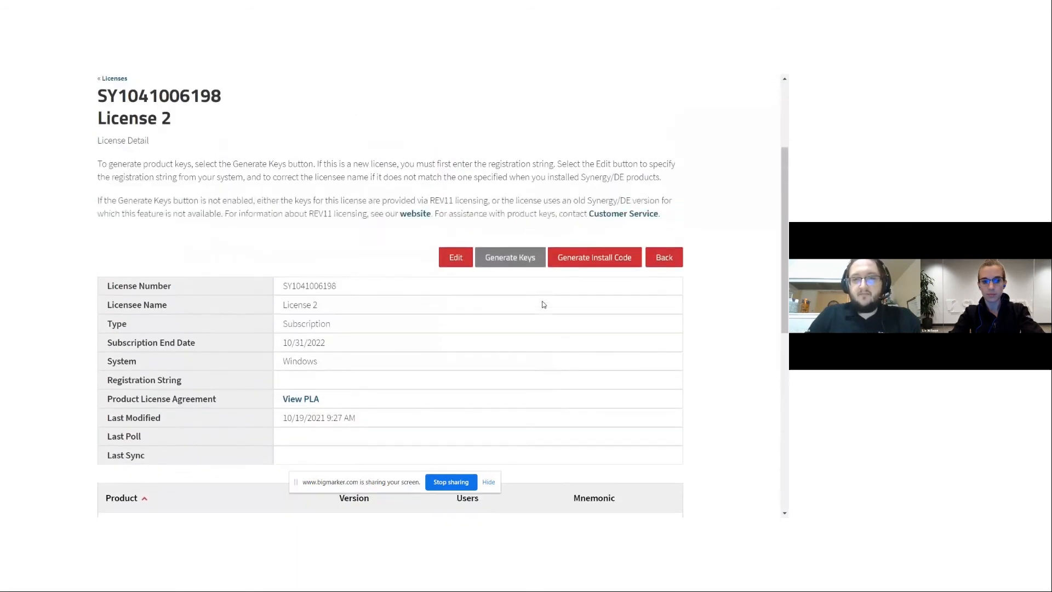
left_click(670, 260)
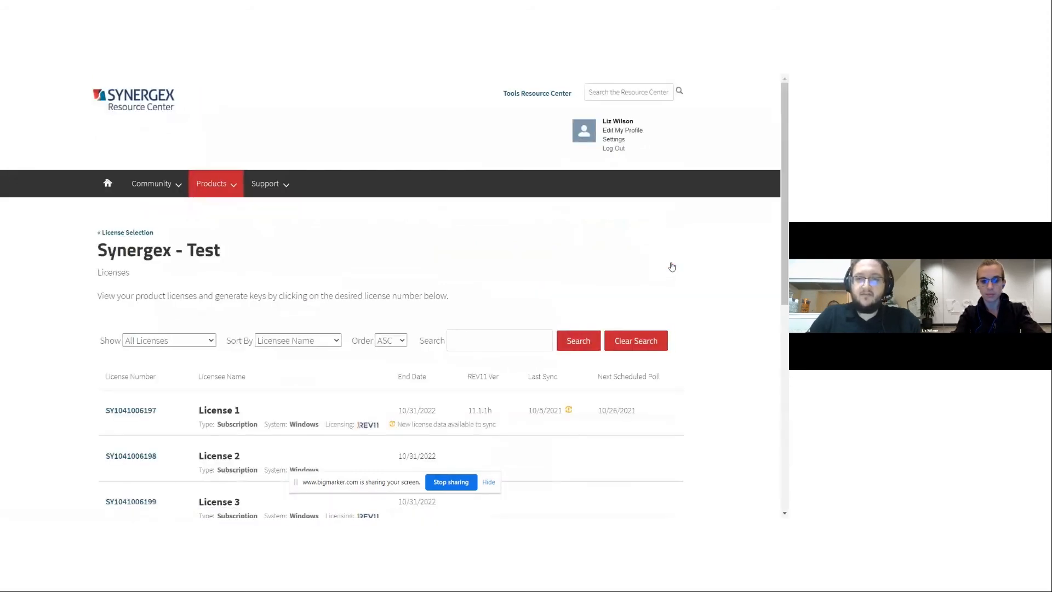
Open the License 3 record, examine its registration string, poll and sync fields and licensed product, and return to the license list.
scroll(455, 257, "down", 2)
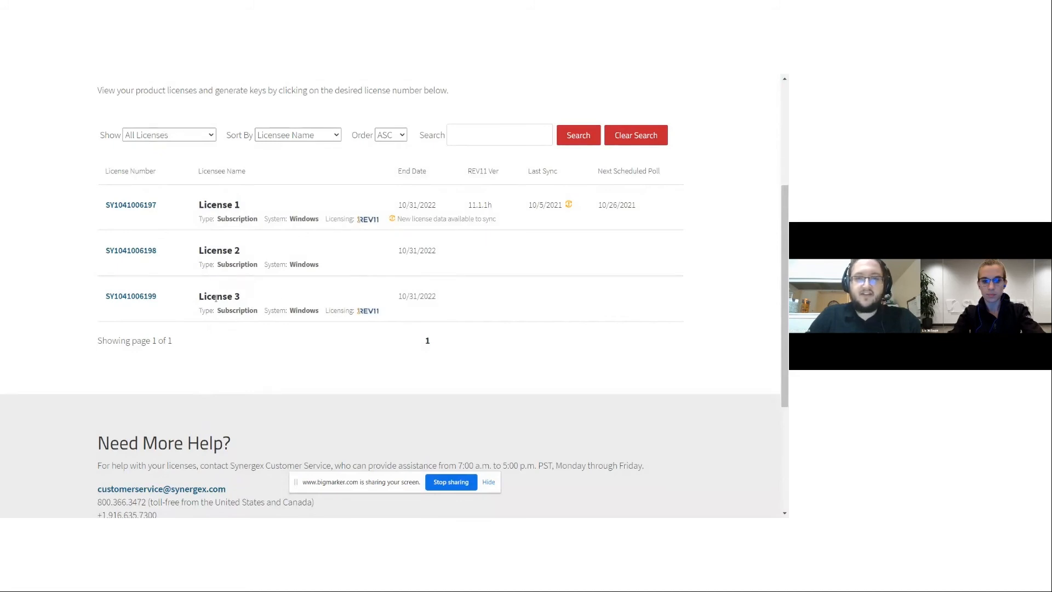
left_click(133, 296)
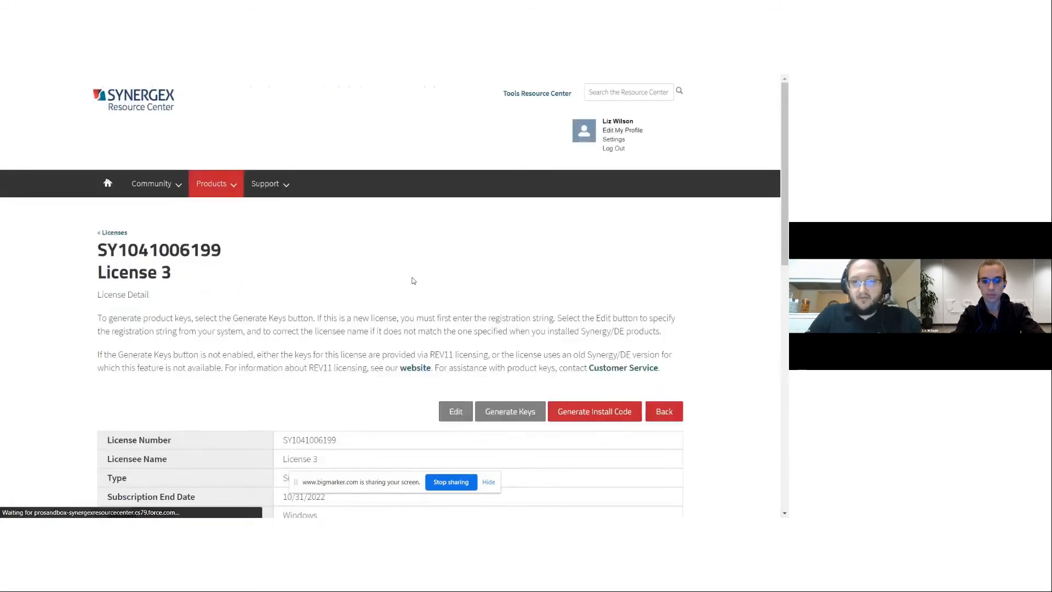
scroll(423, 277, "down", 4)
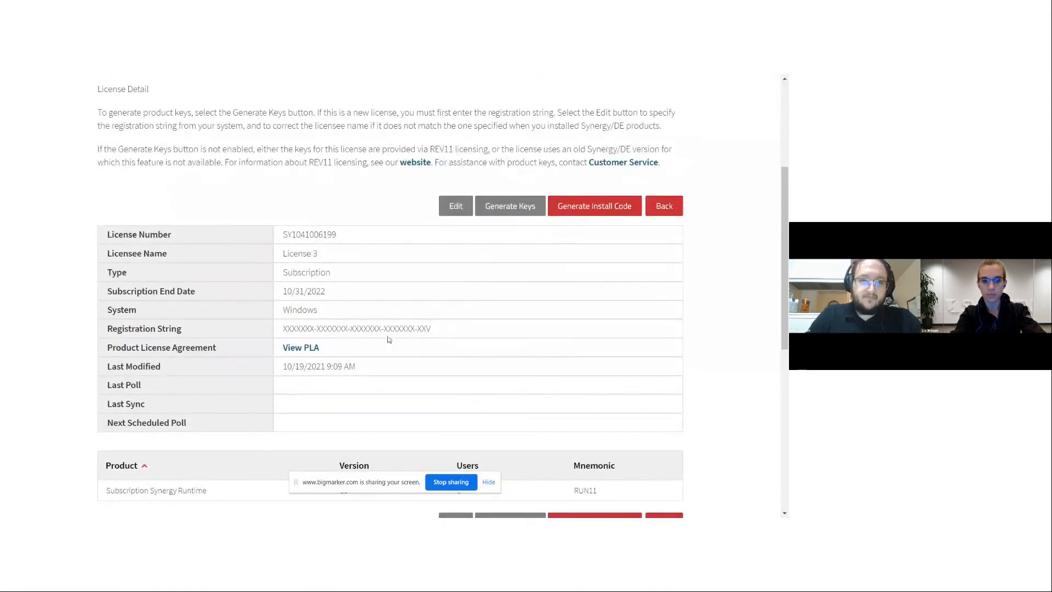
scroll(386, 281, "down", 1)
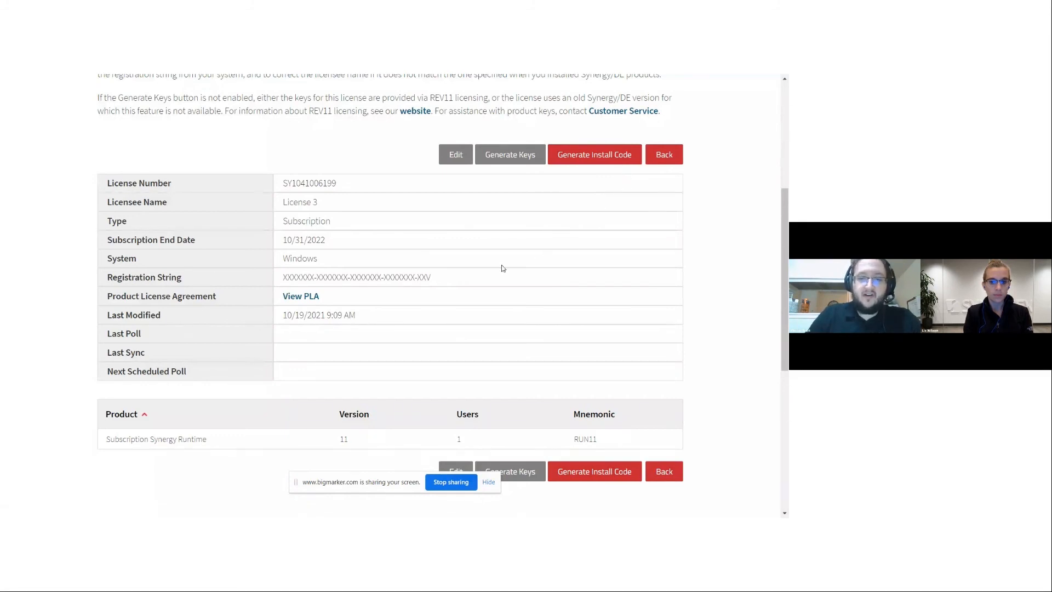
scroll(503, 268, "up", 1)
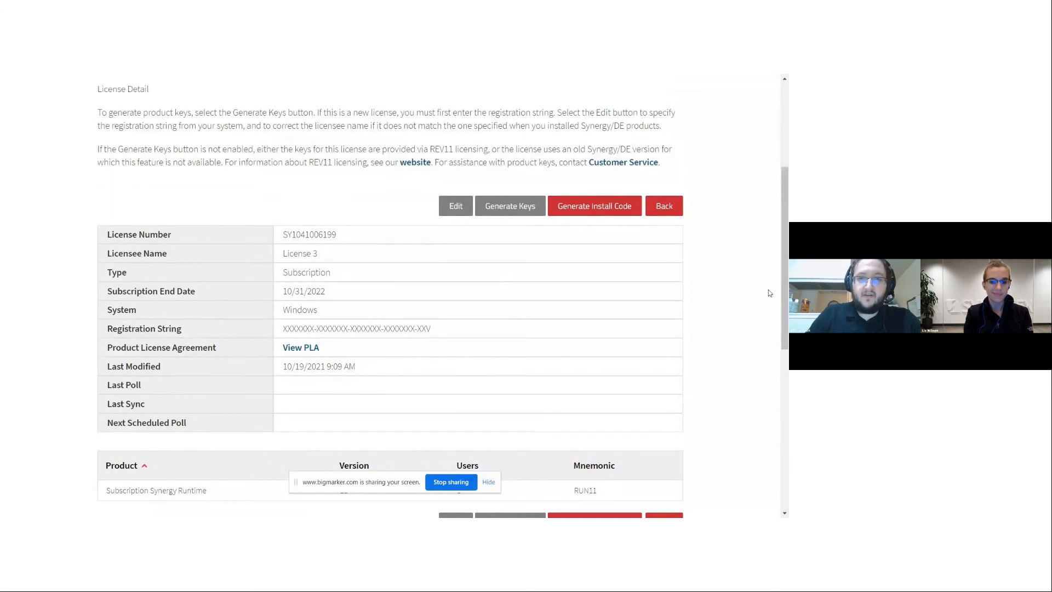
left_click(665, 208)
left_click(664, 206)
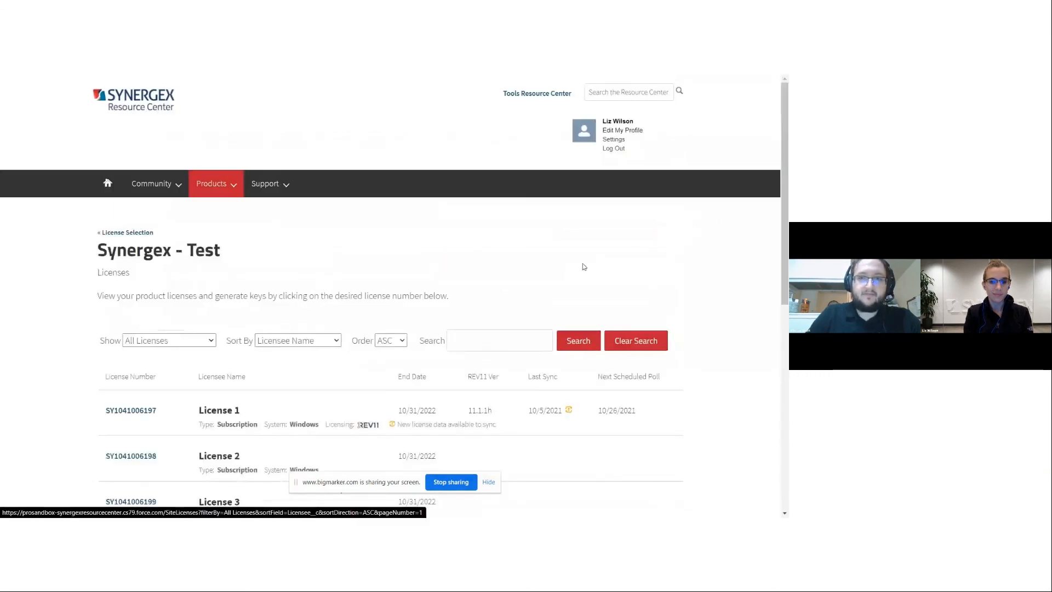
Review the licensing, last sync and next scheduled poll information in the license list, and stop sharing the screen.
scroll(447, 279, "down", 2)
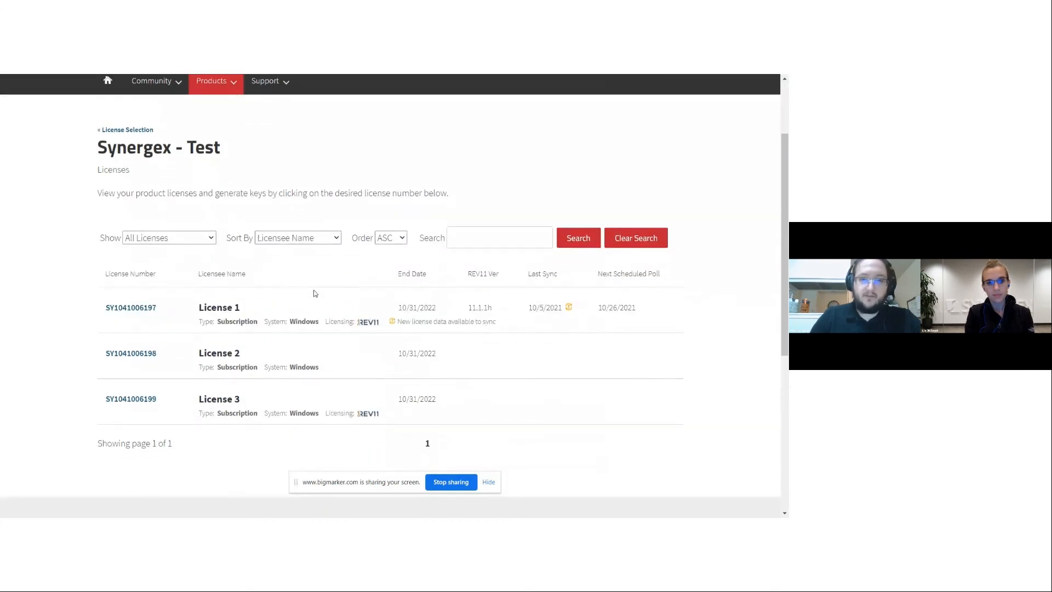
scroll(315, 293, "down", 1)
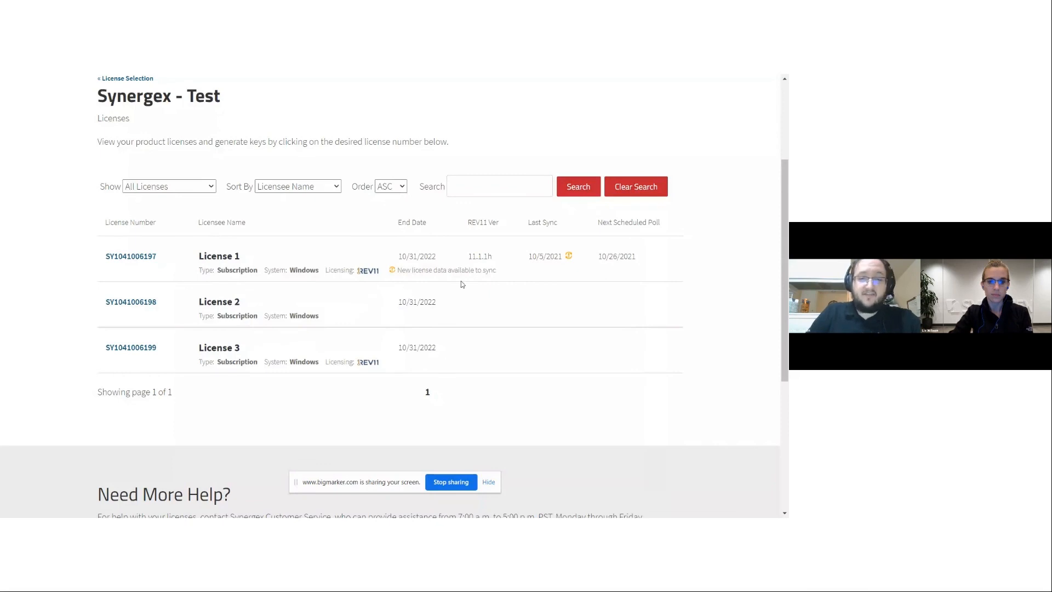
left_click(455, 486)
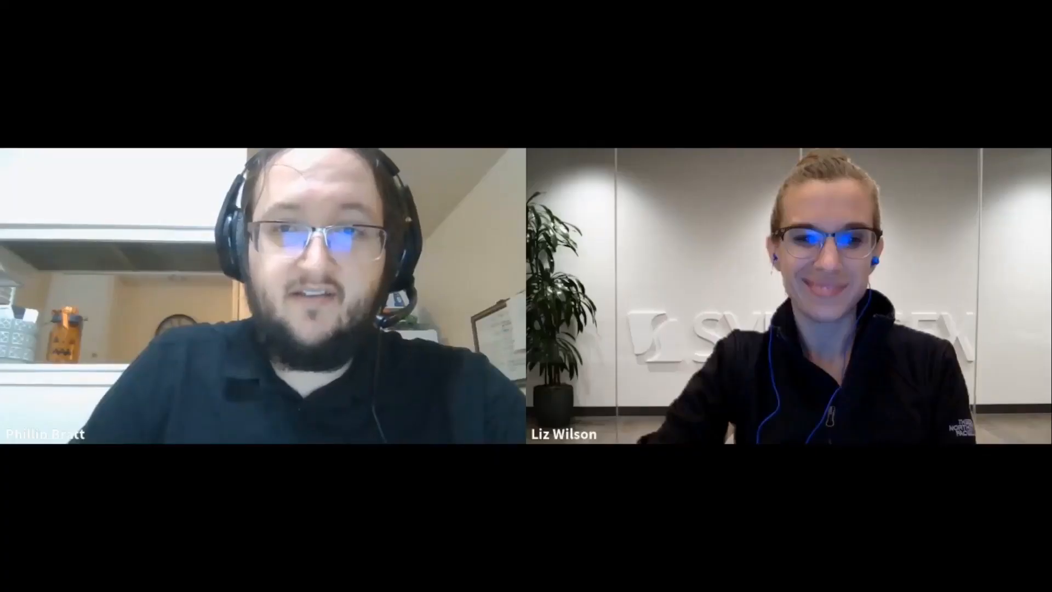